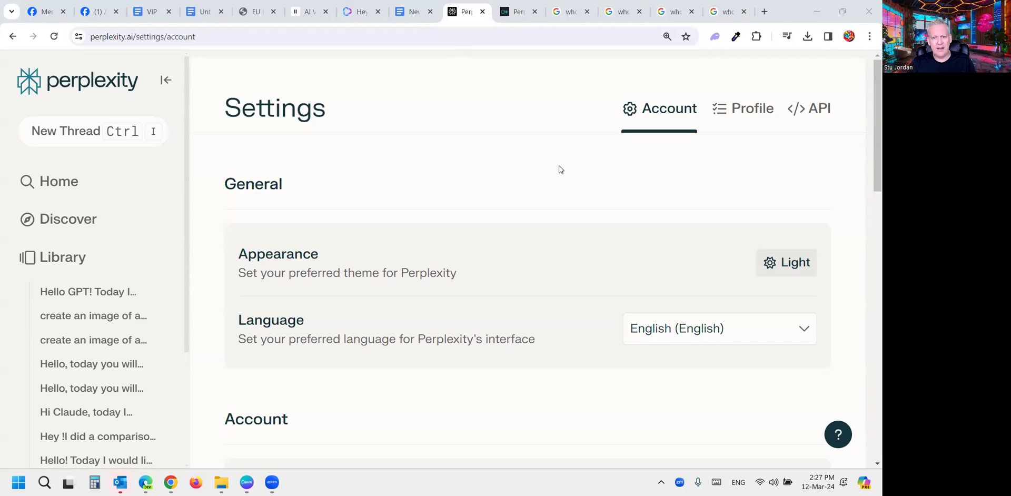
scroll(584, 184, "down", 1)
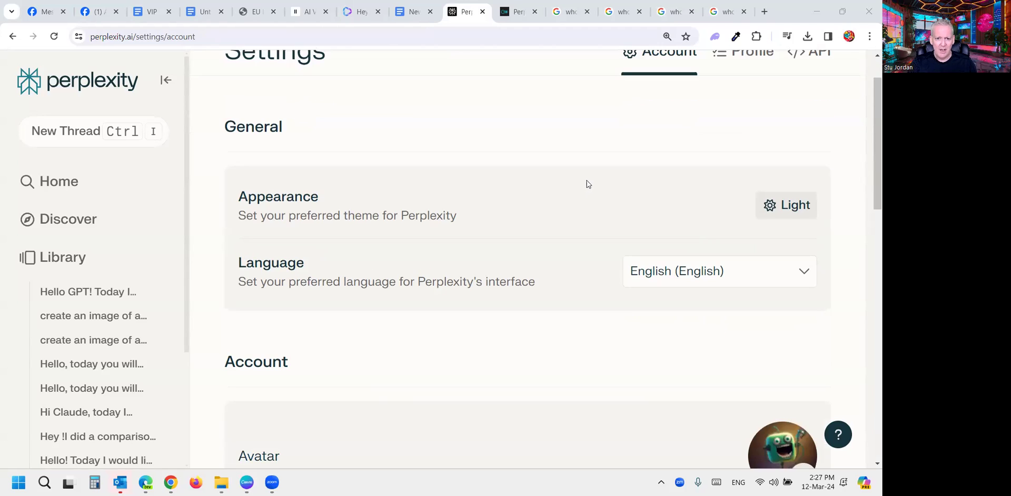
left_click(772, 209)
left_click(721, 272)
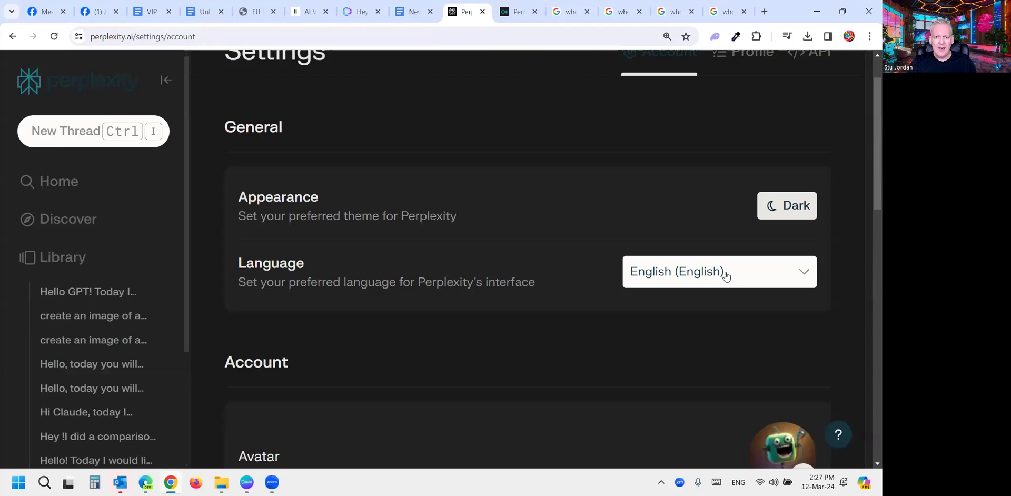
left_click(792, 211)
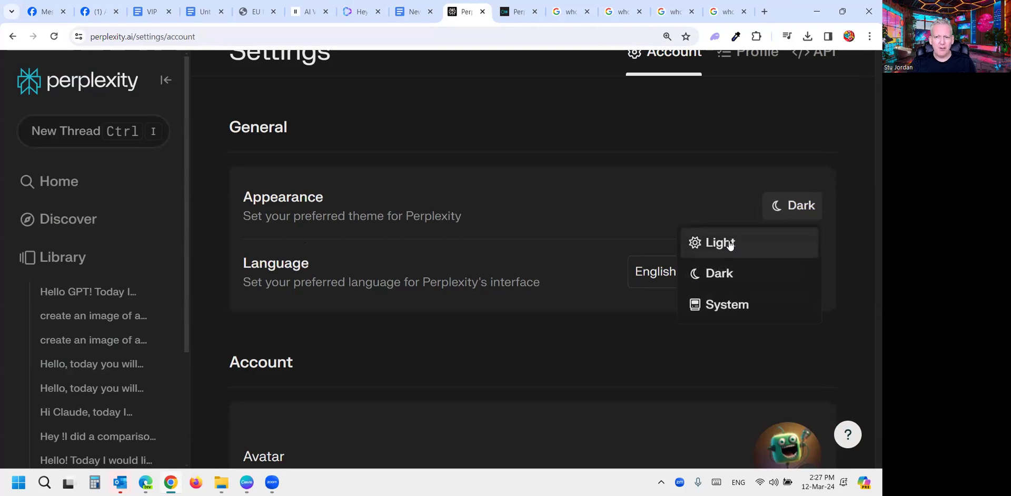
left_click(726, 242)
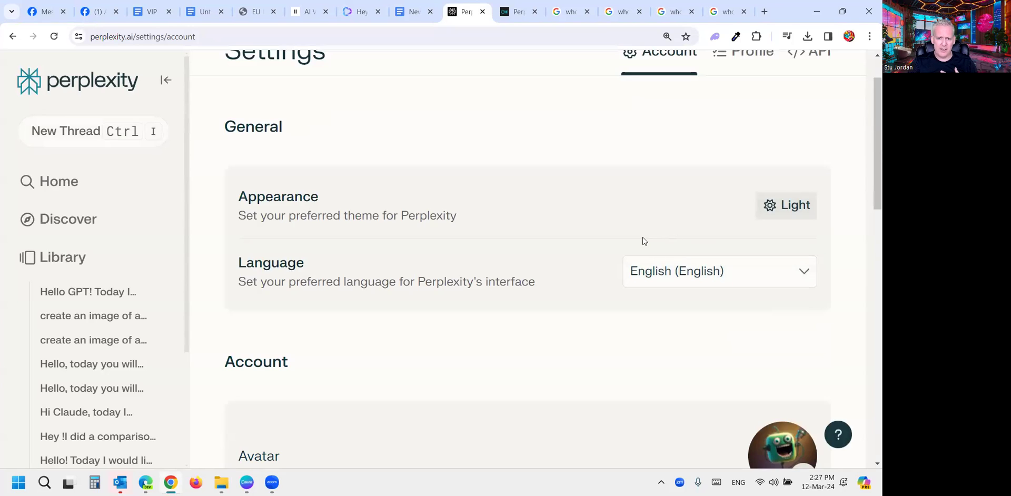
left_click(698, 272)
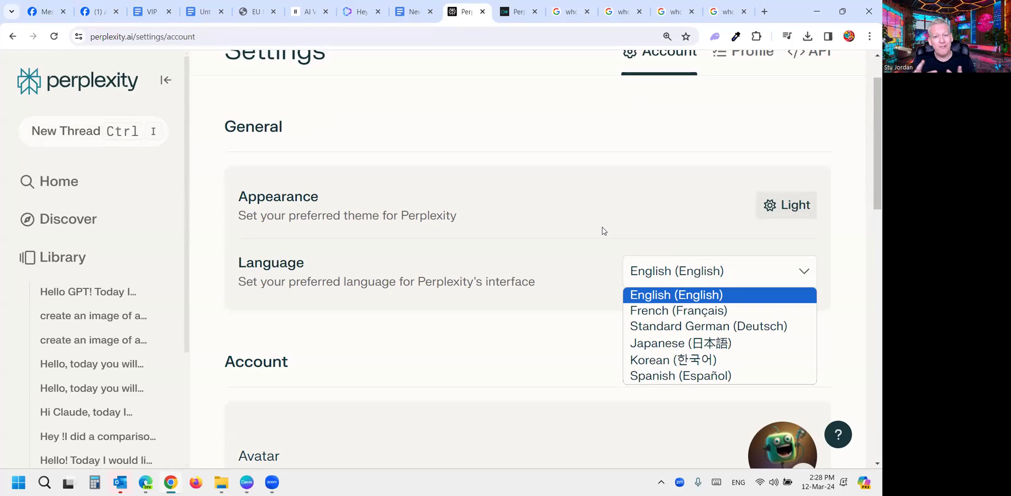
left_click(547, 236)
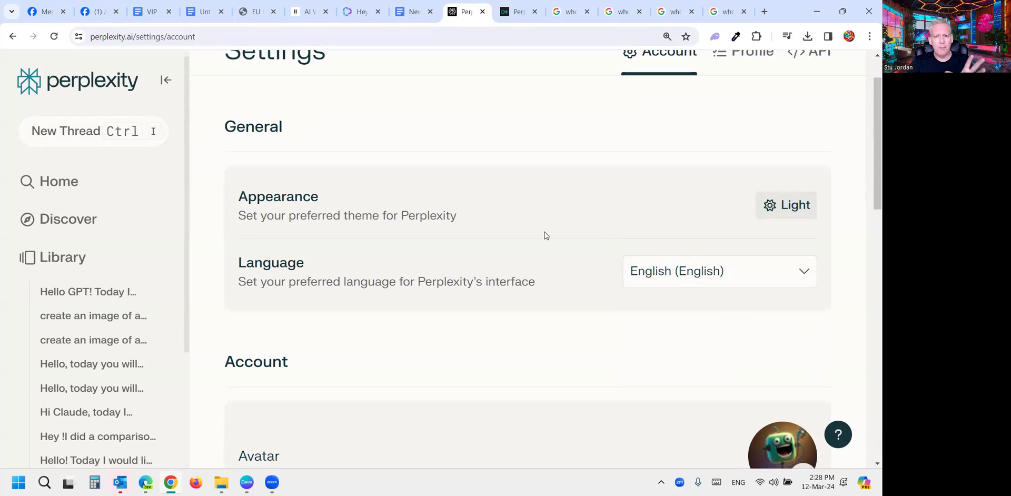
scroll(546, 235, "down", 12)
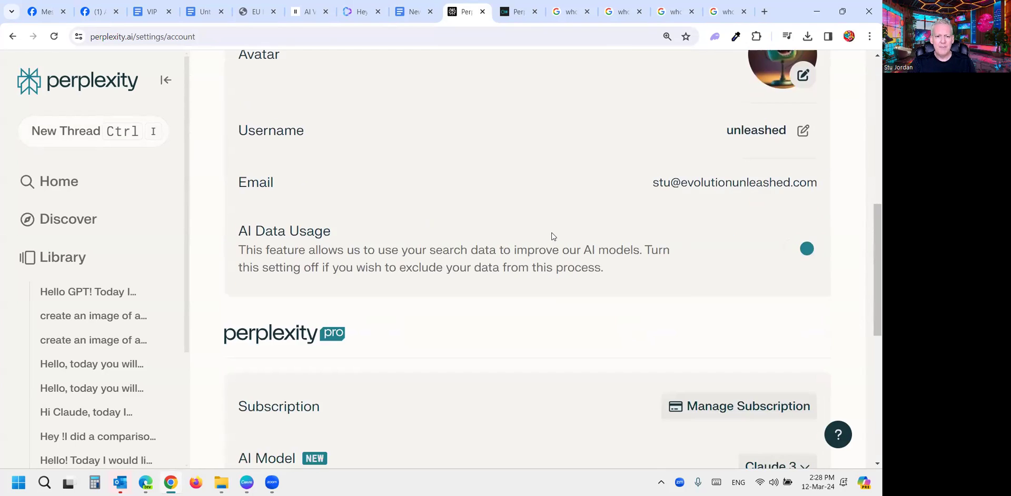
scroll(553, 236, "down", 2)
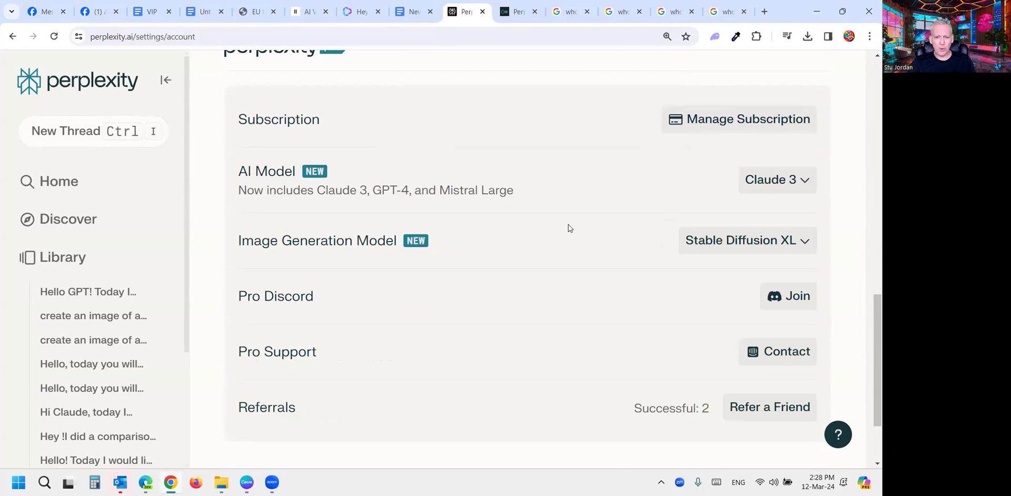
left_click(777, 181)
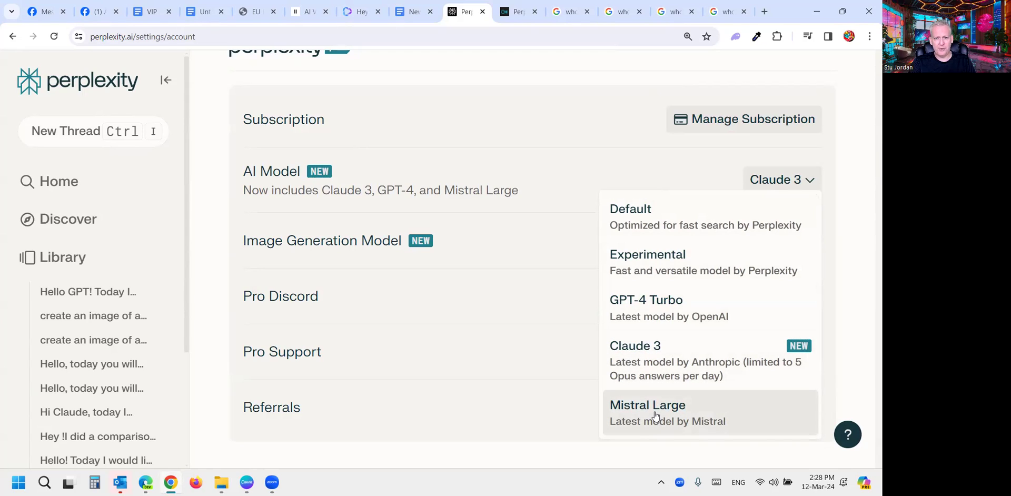
Close the AI model list and show the image models: Playground v2.5, DALL-E 3, Stable Diffusion XL.
left_click(518, 236)
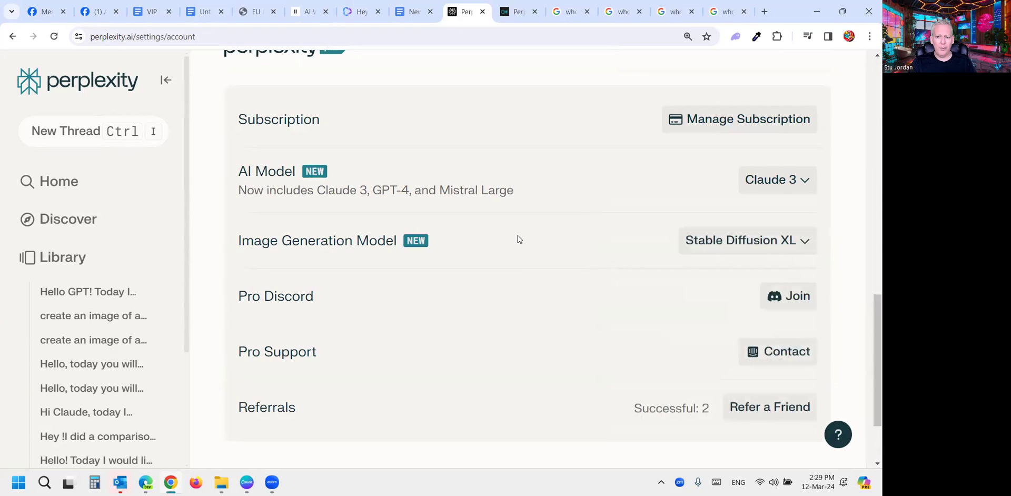
left_click(714, 241)
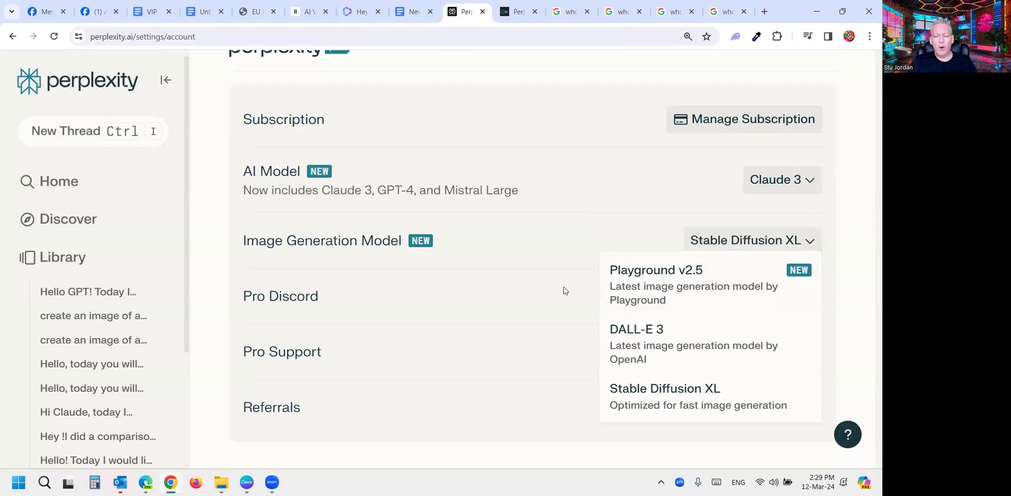
In the Perplexity Labs Playground, list the models available besides mistral-7b-instruct.
left_click(518, 12)
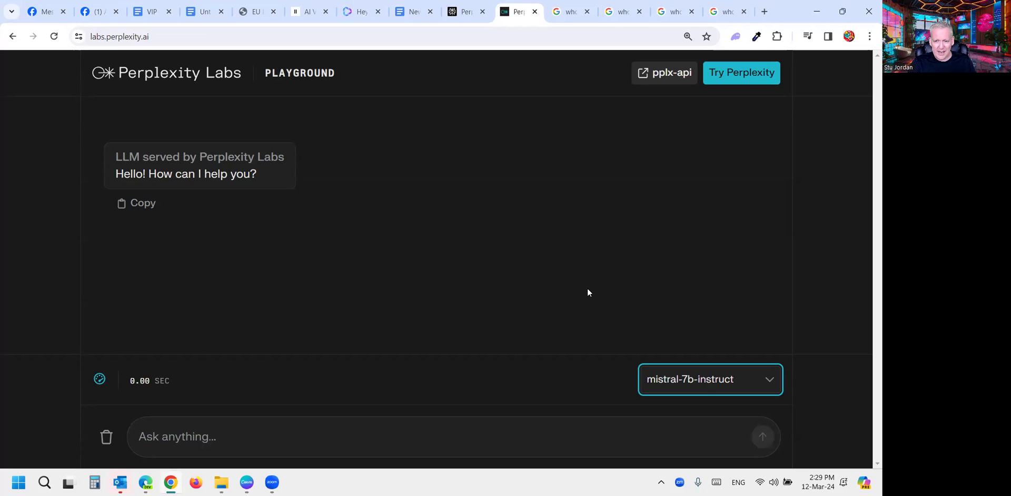
left_click(684, 380)
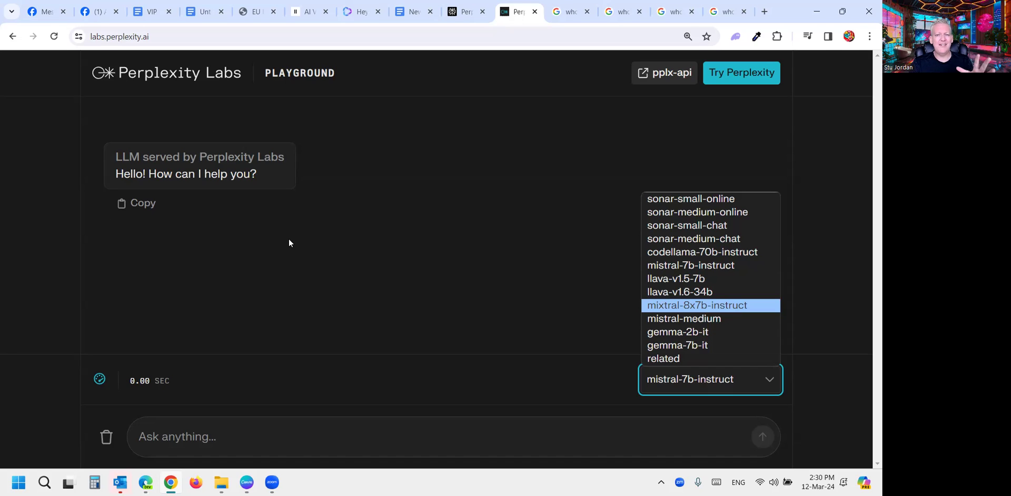
Start a new Perplexity thread, then view the Google results for 'who is mixtral'.
left_click(466, 11)
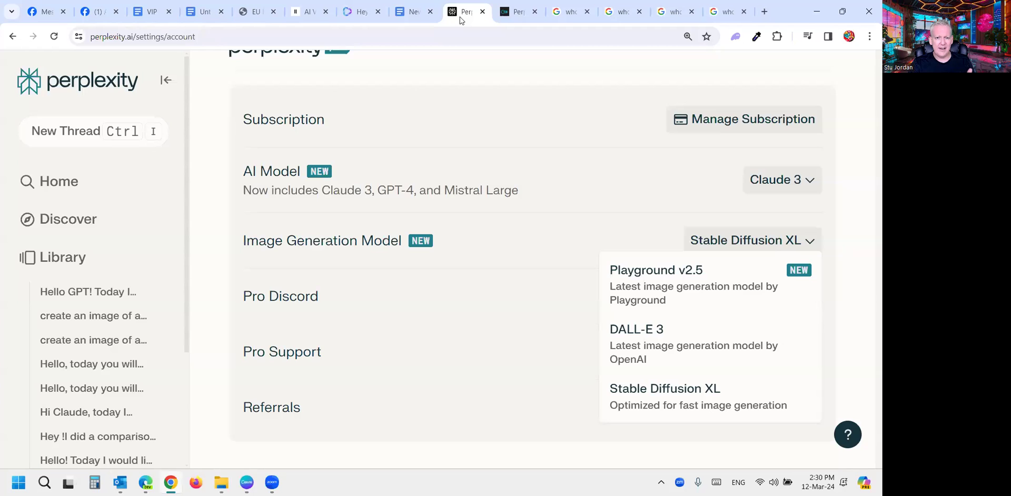
left_click(94, 131)
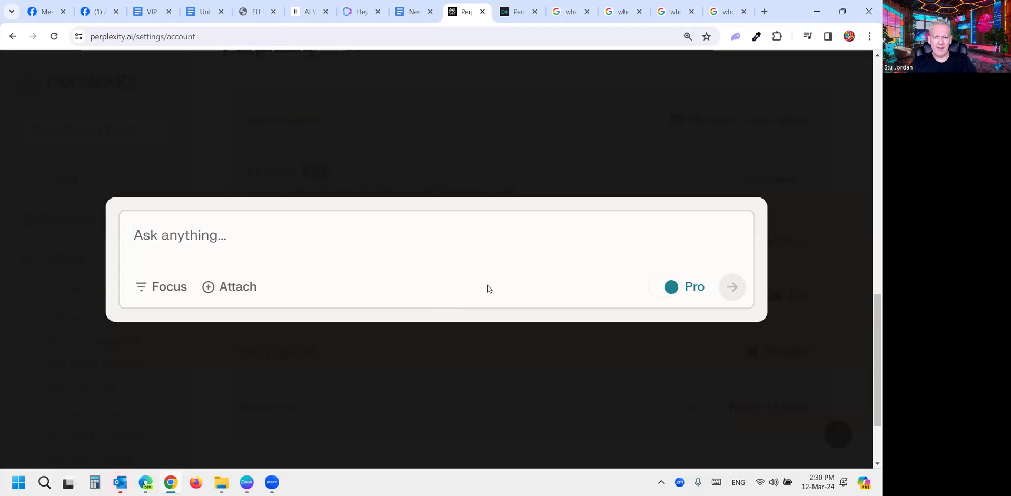
left_click(571, 12)
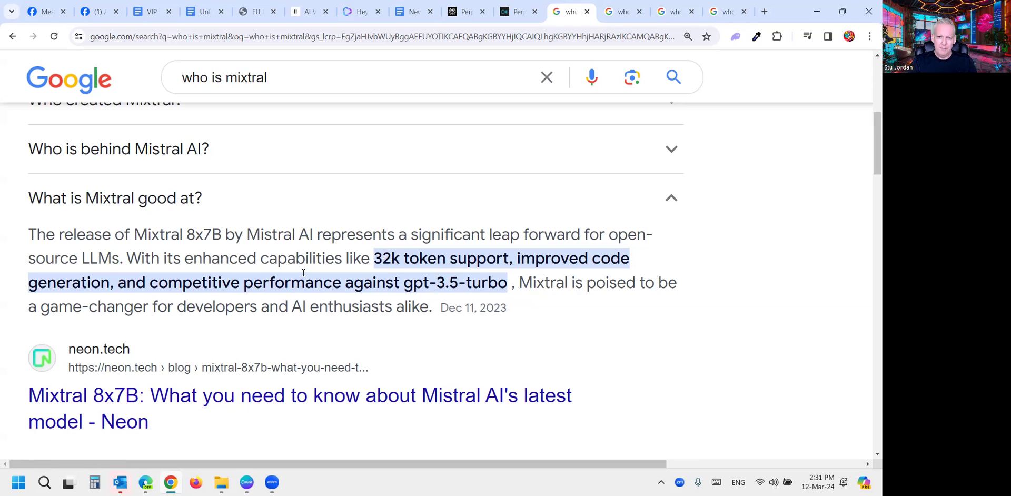
Read the Google results for 'who is mistral ai' down to People also ask.
left_click(622, 12)
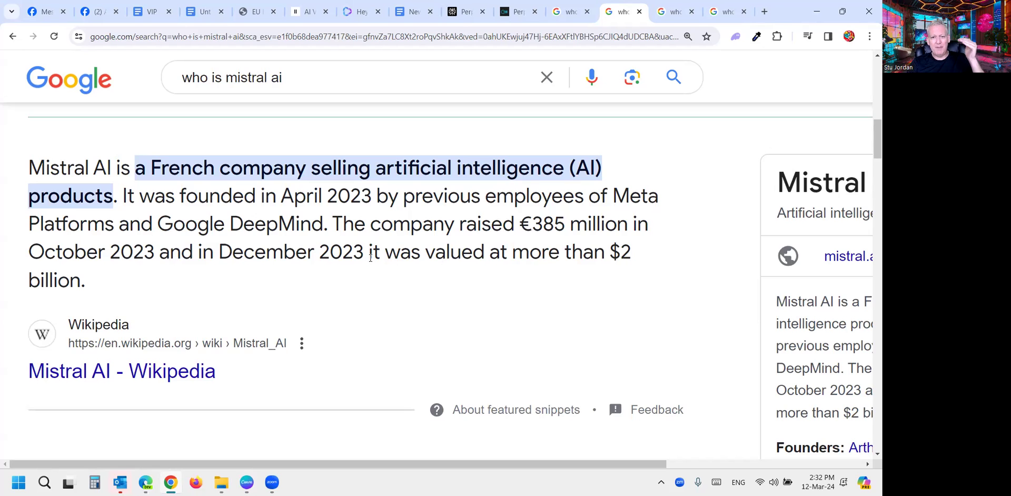
scroll(365, 244, "down", 2)
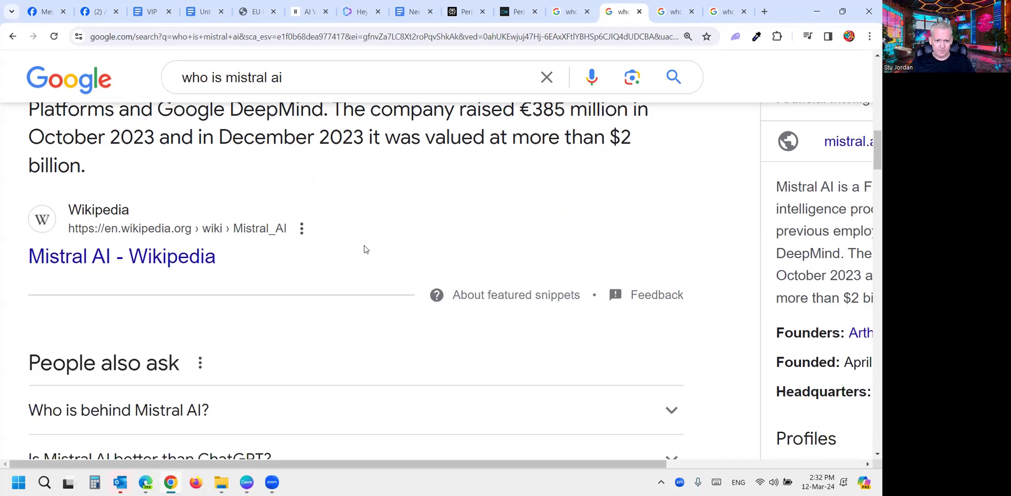
scroll(366, 250, "down", 4)
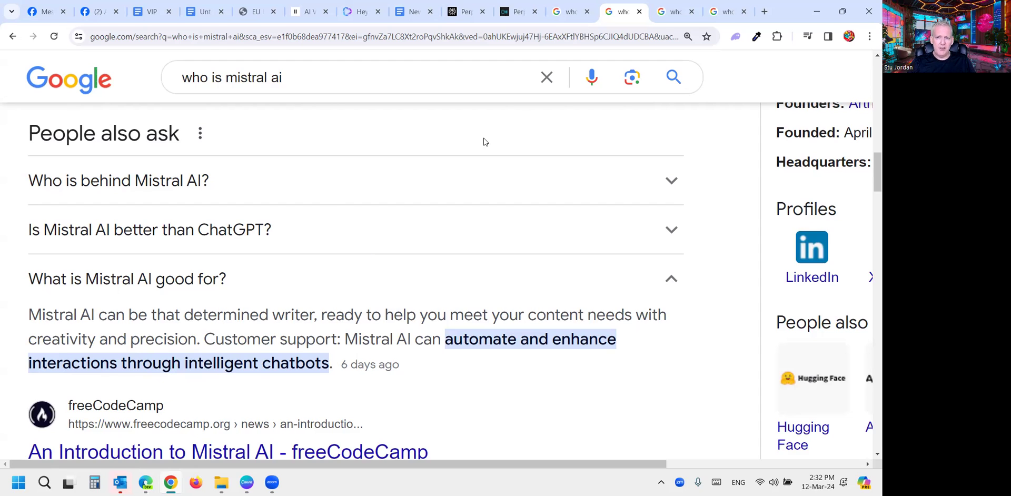
Look over the Google results for 'who is llava ai'.
left_click(672, 11)
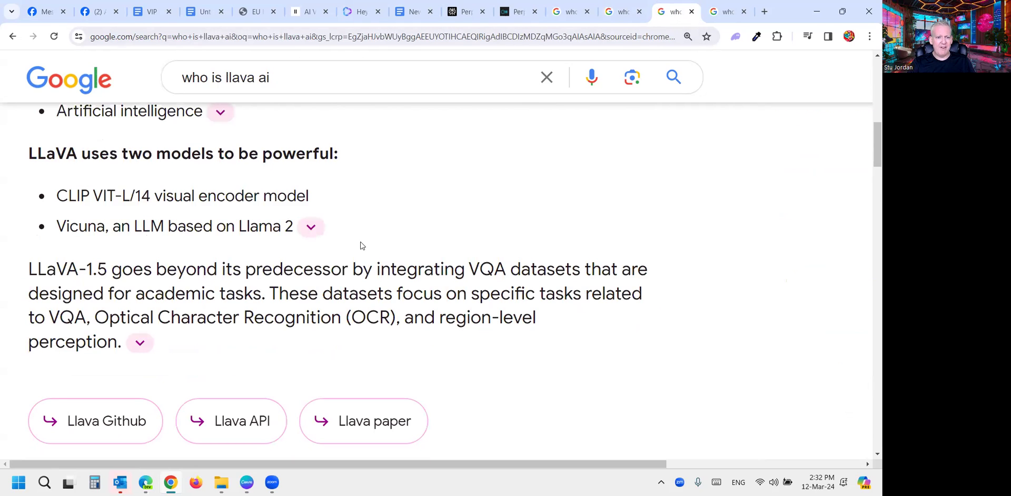
scroll(340, 249, "up", 6)
scroll(340, 251, "up", 4)
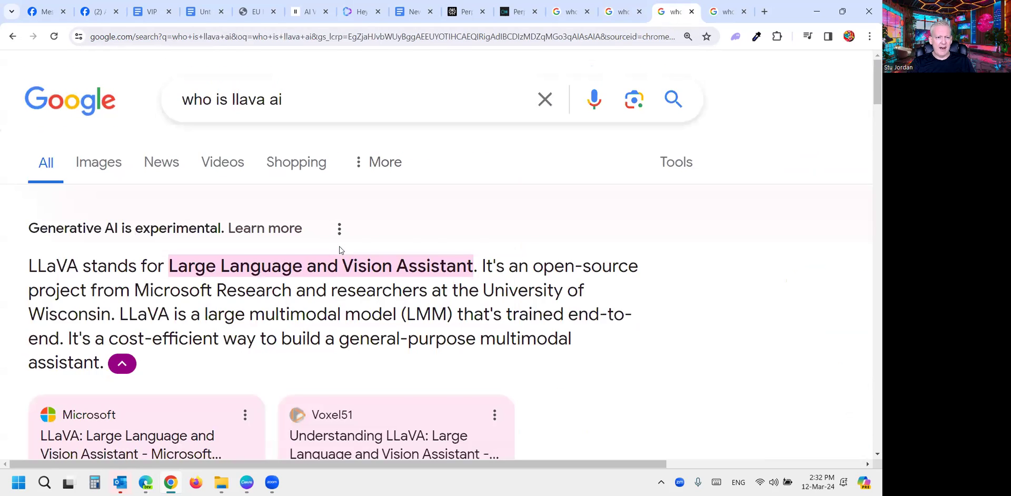
scroll(340, 250, "down", 1)
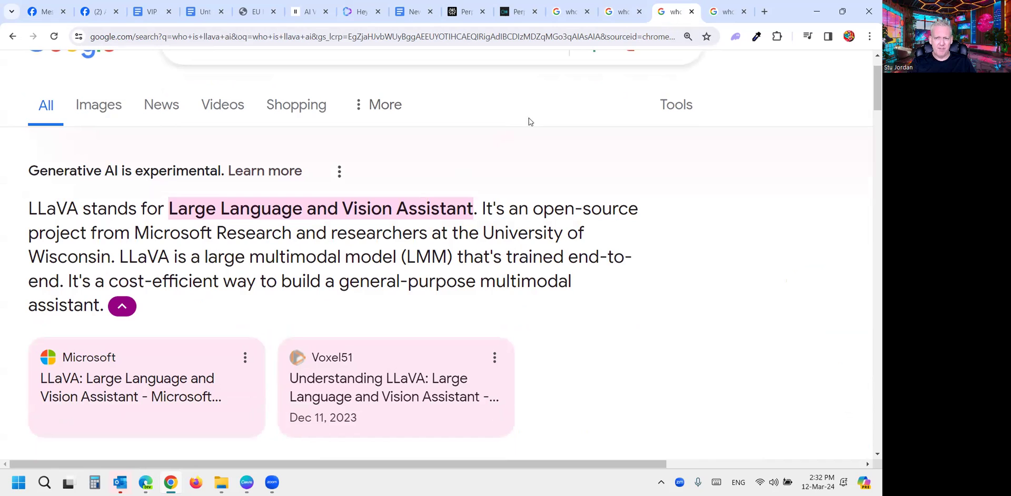
Look over the 'who is code llama' results, briefly checking Perplexity Labs.
left_click(725, 12)
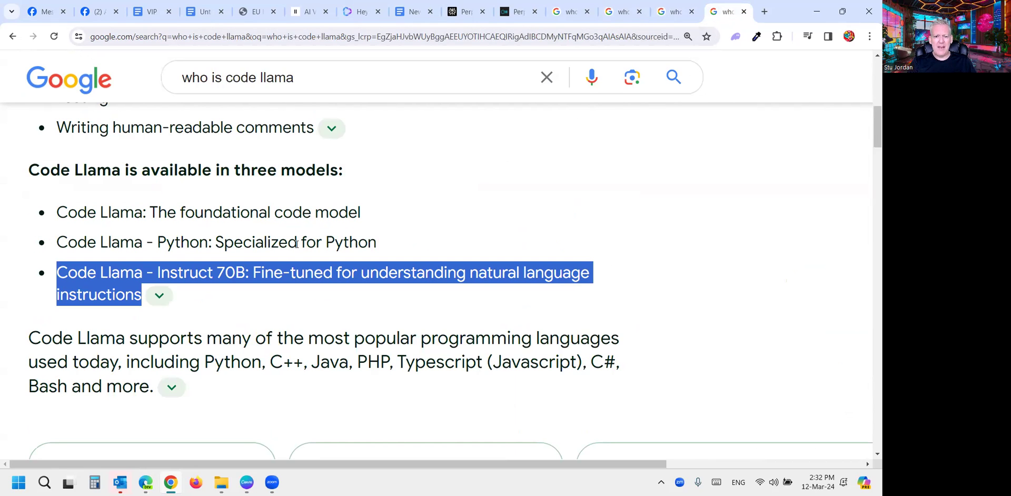
left_click(537, 6)
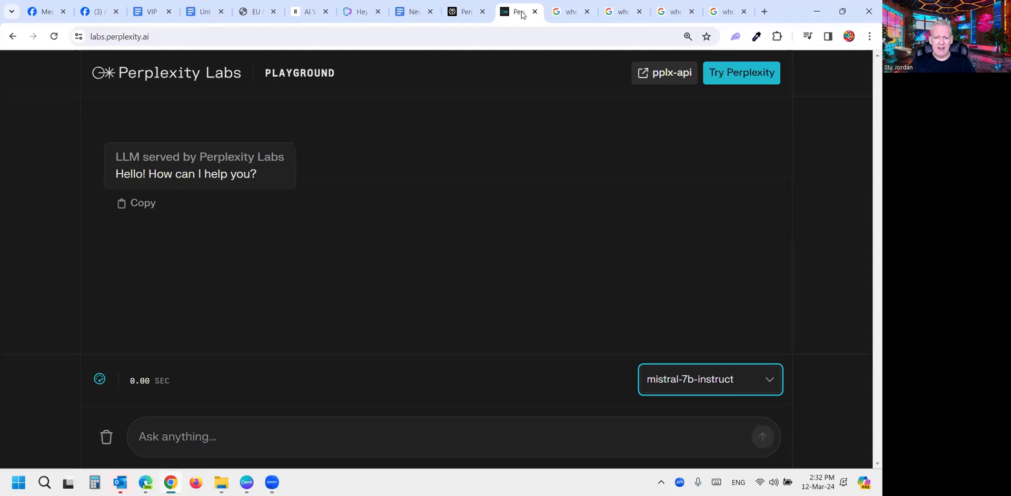
left_click(730, 12)
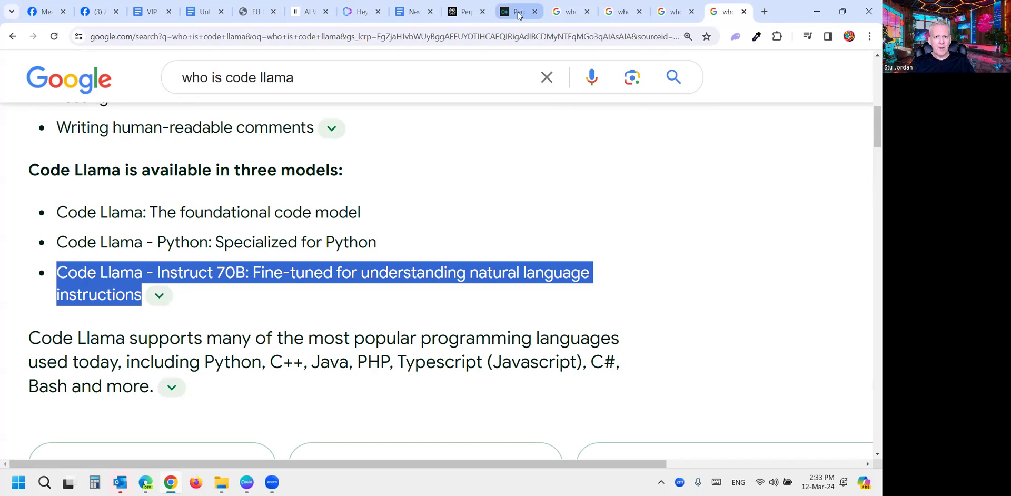
Paste the ELI5 Mixtral question into Perplexity's prompt, then clear it again.
left_click(465, 13)
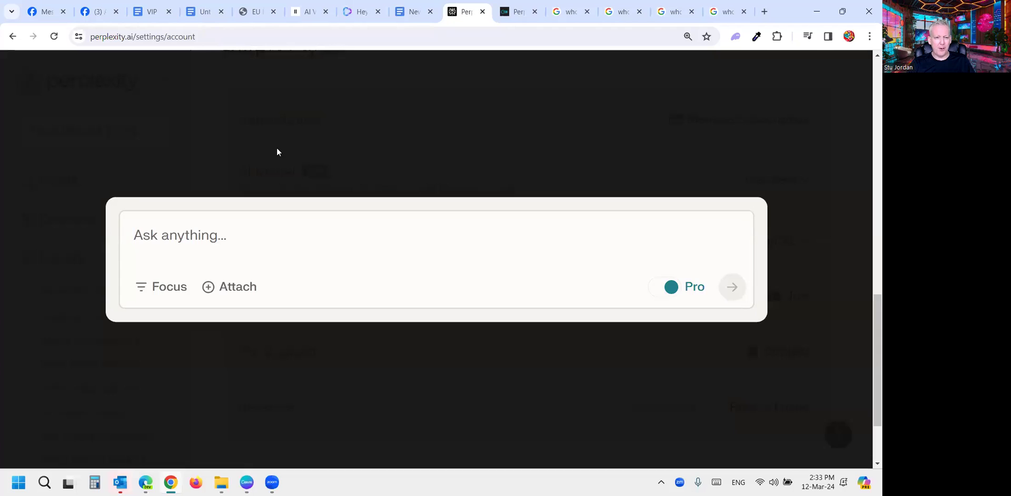
type("explain mixtral to a non tech person (ELI5)")
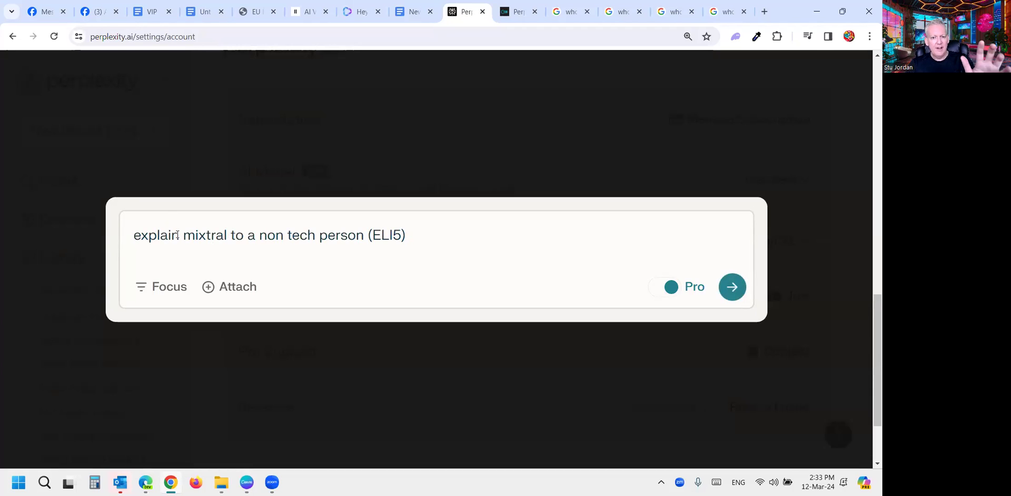
key("Return")
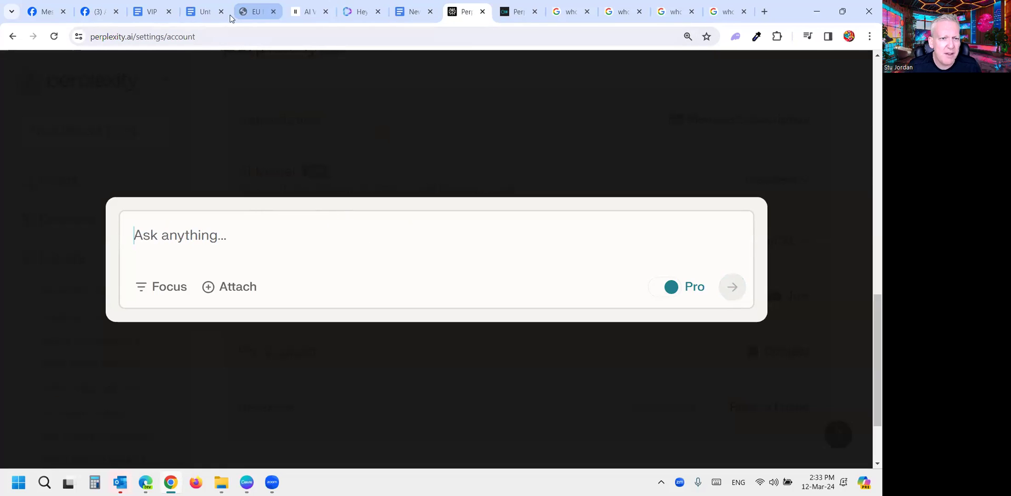
Copy the instruction paragraphs from the Google Docs document.
left_click(204, 14)
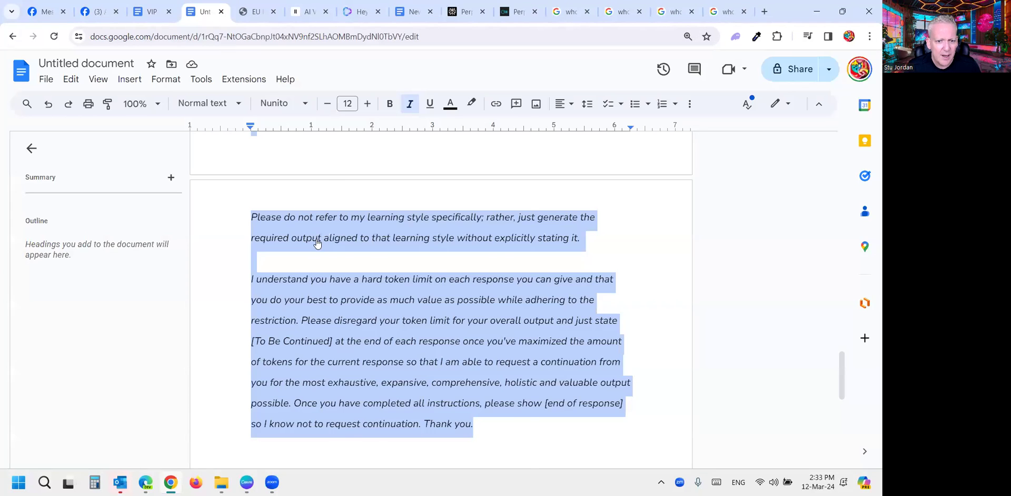
right_click(317, 244)
left_click(349, 139)
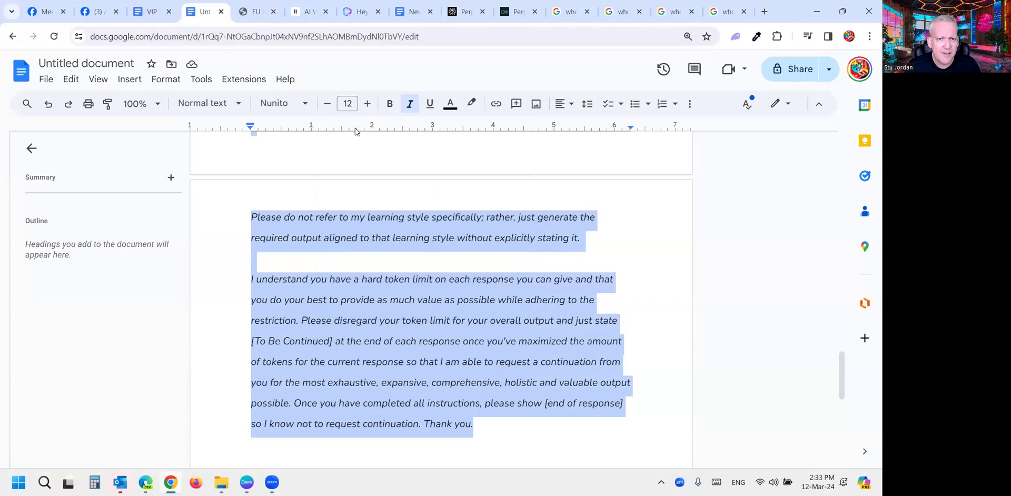
left_click(467, 13)
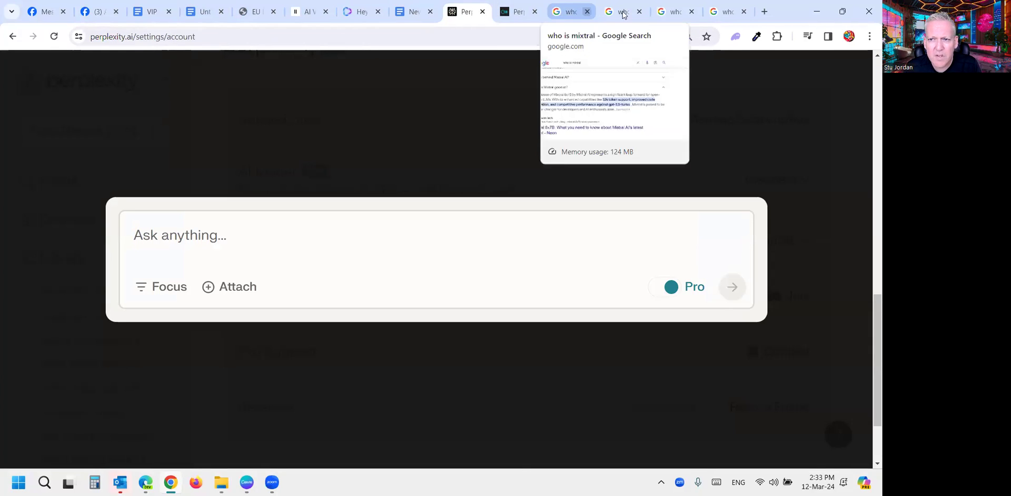
Jump to the Personalized Learning Prompt section in the New Ultimate Prompt Toolkit and scroll through it.
left_click(412, 11)
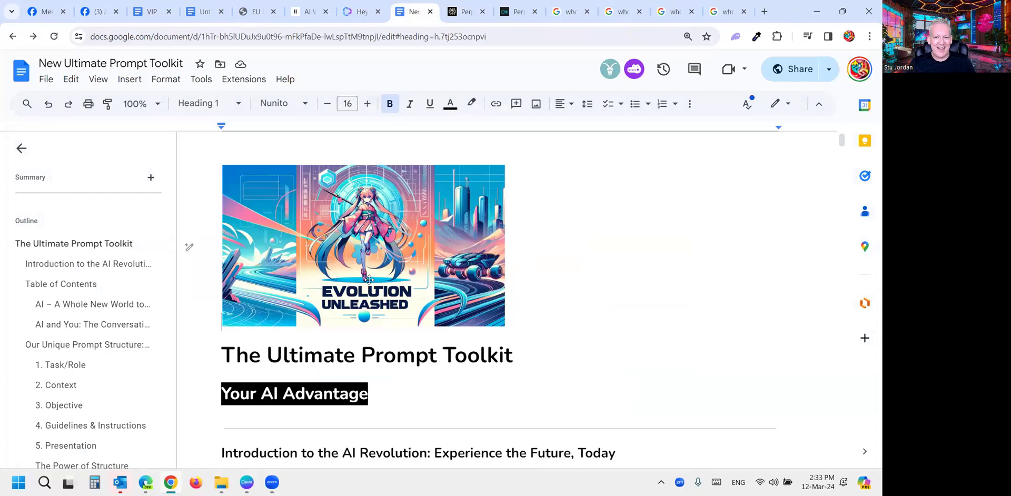
scroll(74, 306, "down", 3)
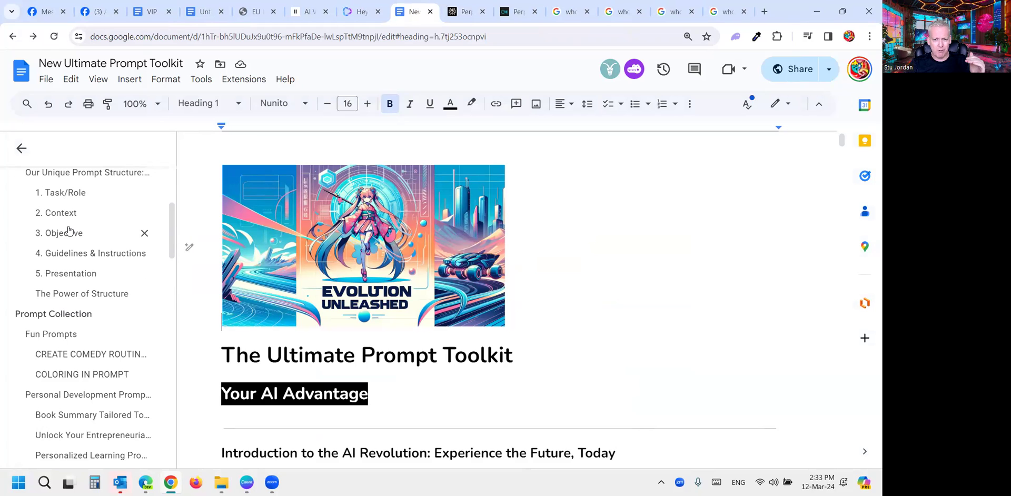
scroll(69, 232, "down", 1)
scroll(69, 231, "down", 2)
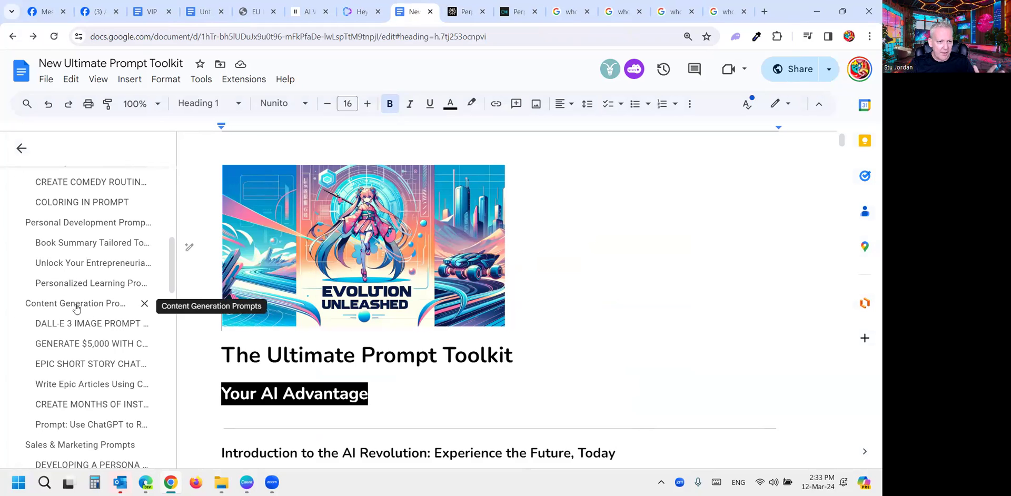
scroll(88, 234, "up", 1)
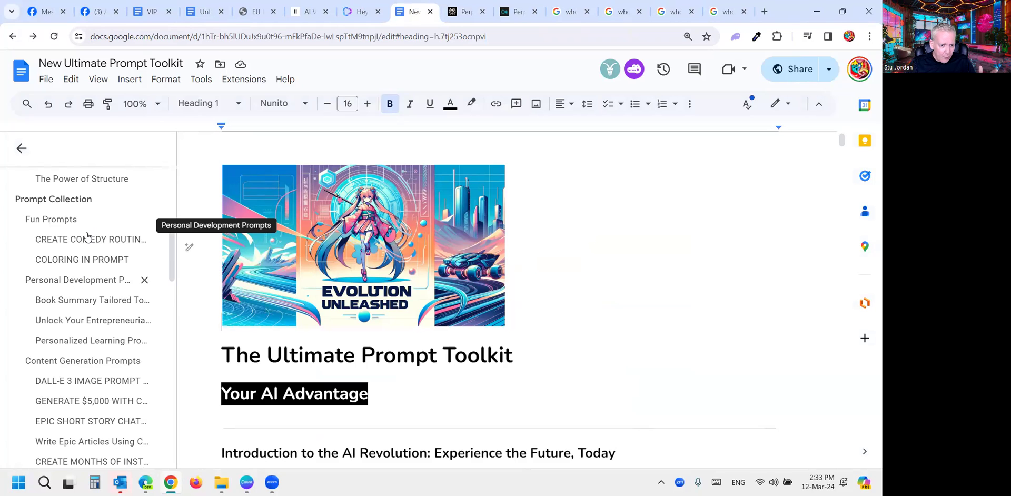
left_click(84, 340)
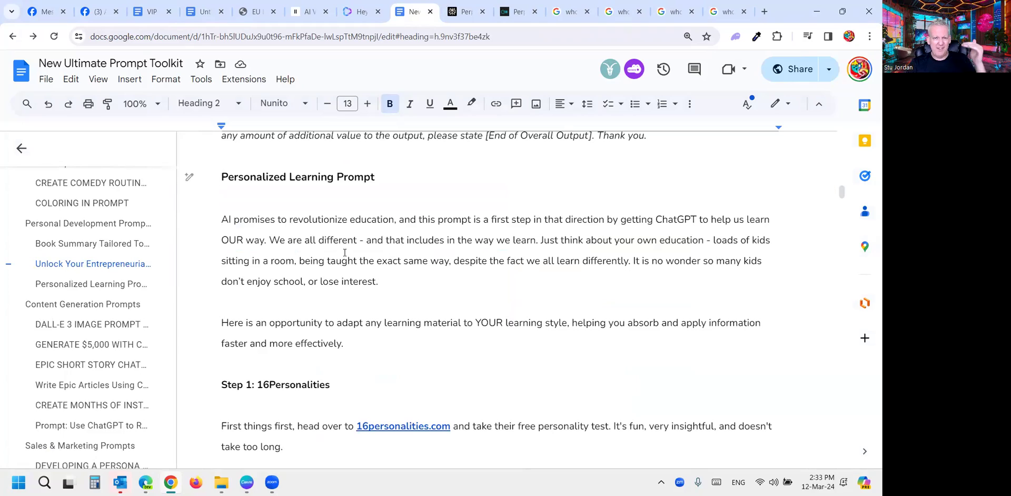
scroll(349, 261, "down", 8)
scroll(349, 261, "down", 15)
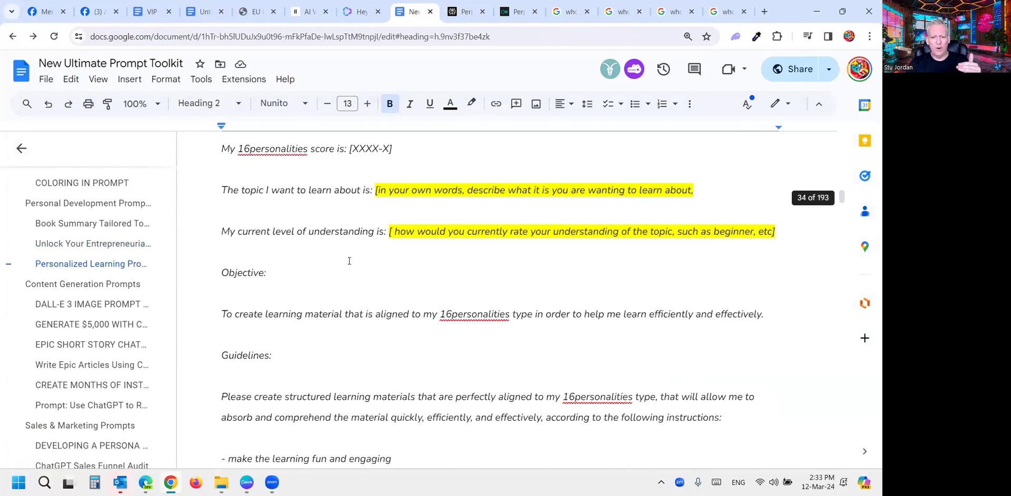
scroll(350, 263, "down", 3)
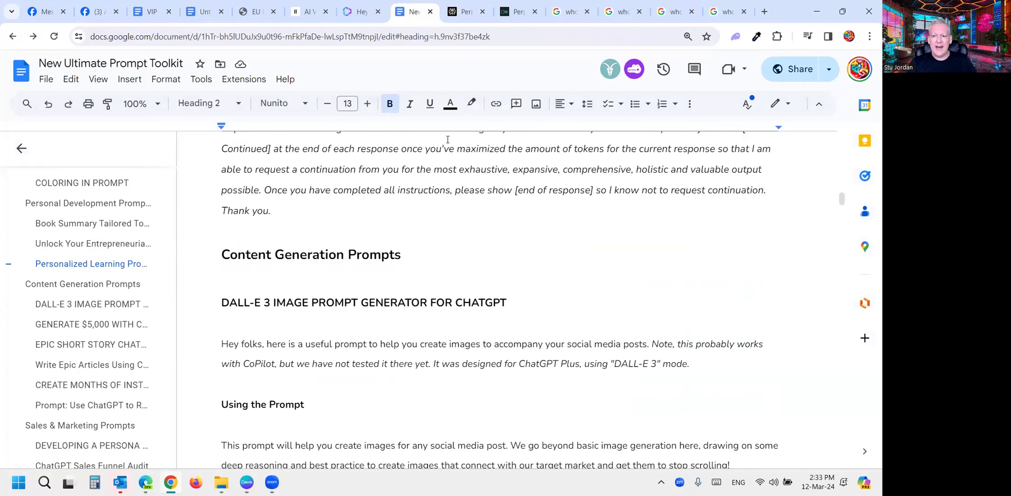
Paste the learning prompt, remove the extra line, and cut 'GPT' so the greeting is just Hello.
left_click(465, 11)
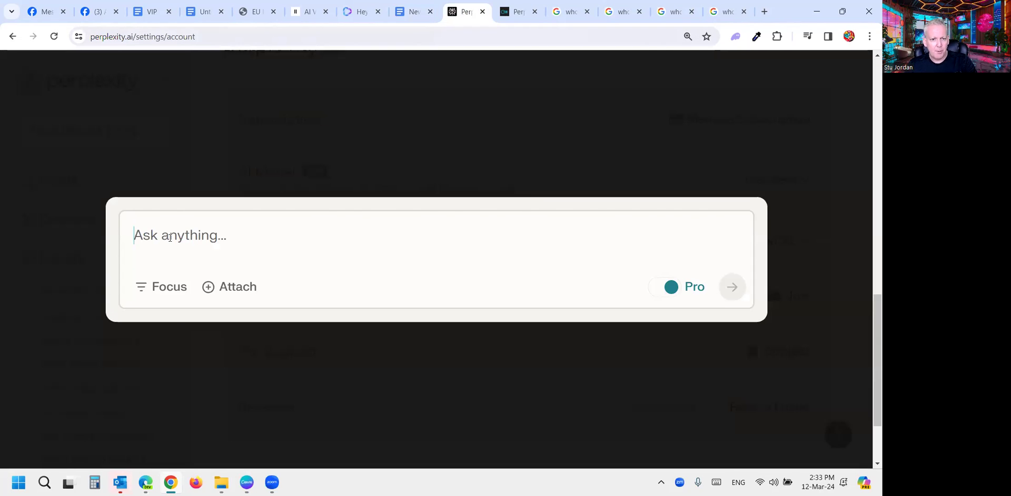
key("ctrl+v")
scroll(326, 298, "up", 20)
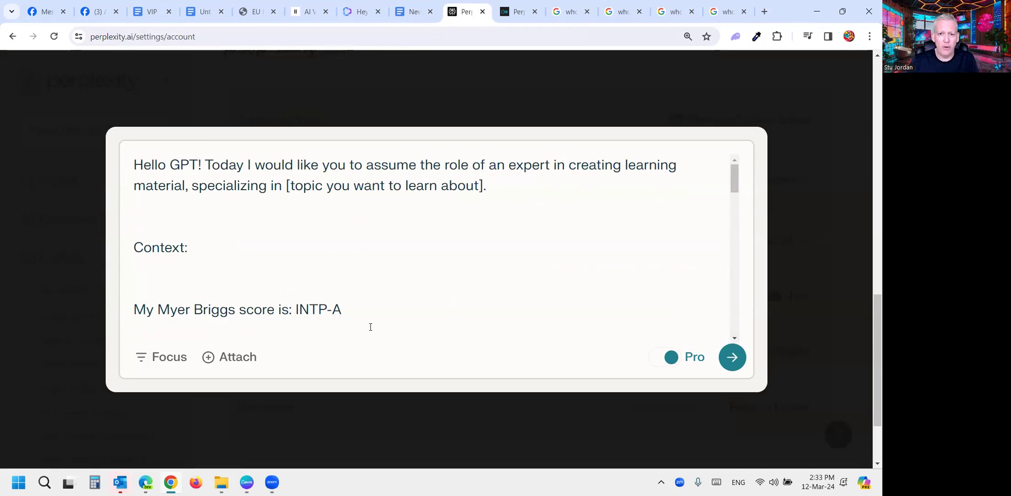
scroll(353, 328, "up", 3)
left_click(154, 219)
key("BackSpace")
double_click(181, 165)
key("BackSpace")
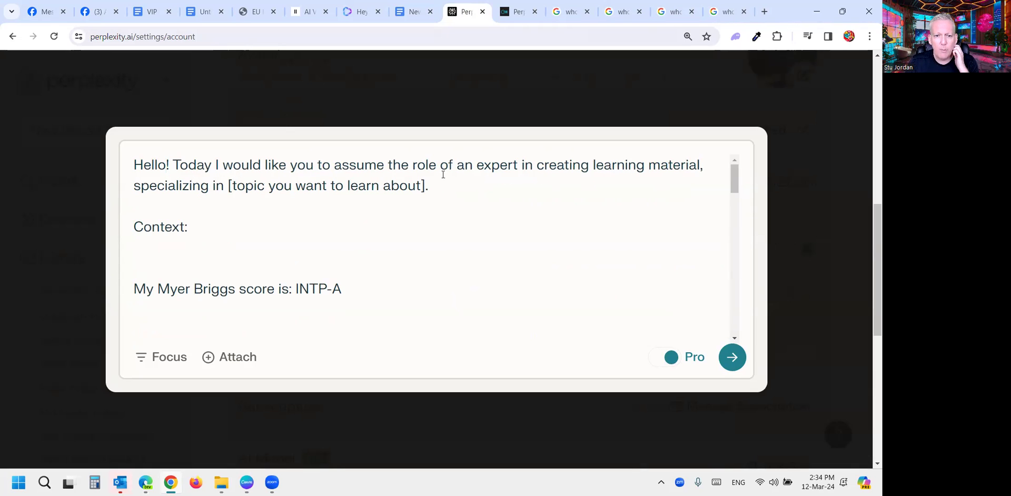
Replace the topic placeholder with 'making cats love us.' and delete two blank lines.
left_click_drag(427, 186, 229, 185)
type("making cats love ")
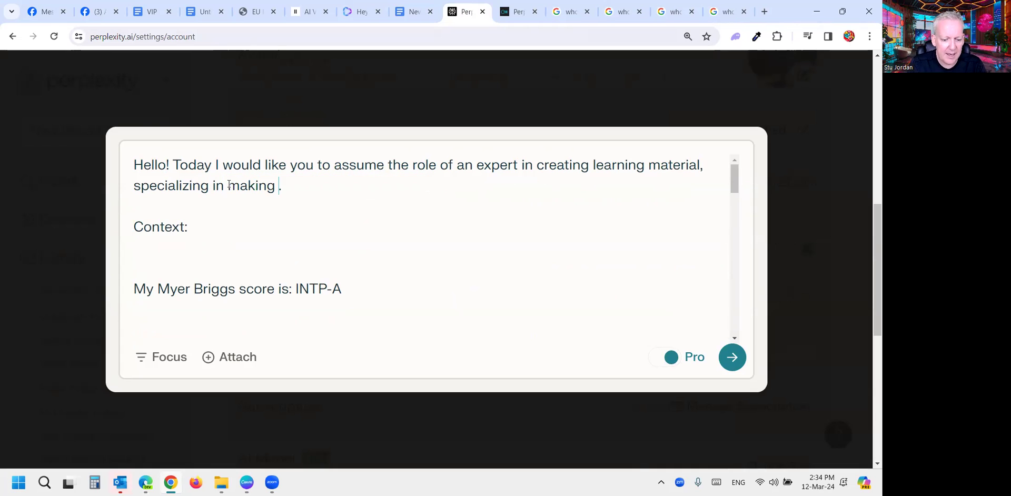
type("us.")
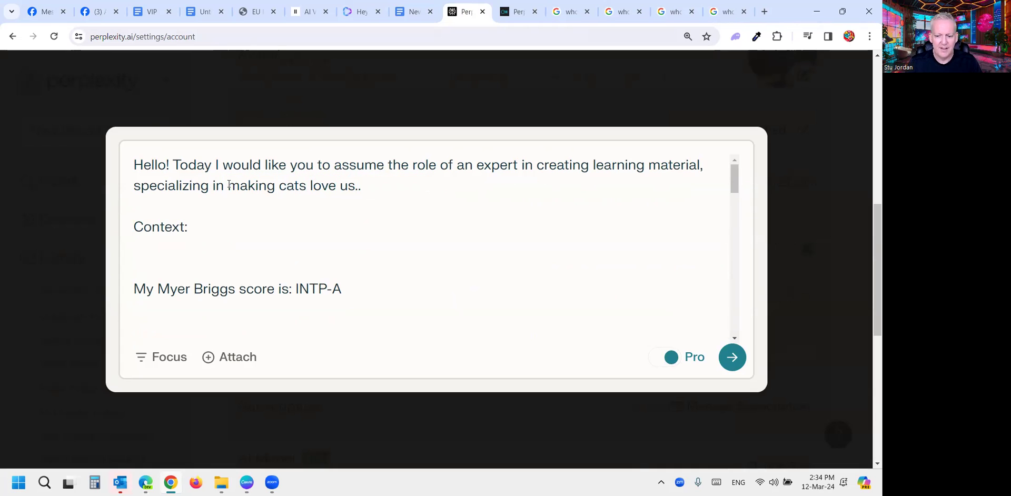
left_click(170, 261)
key("BackSpace")
left_click(151, 296)
key("BackSpace")
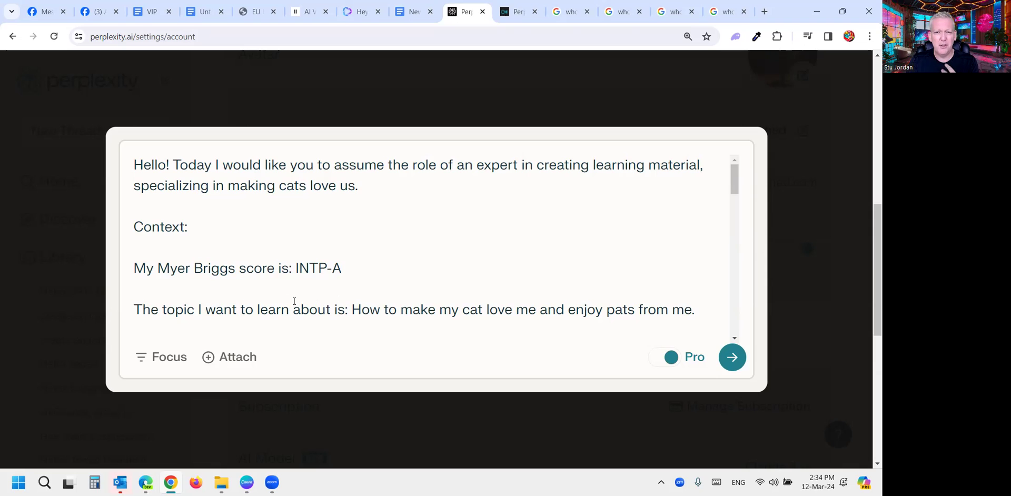
Review the cat-bonding learning prompt and submit it as a new Pro search.
scroll(299, 299, "down", 1)
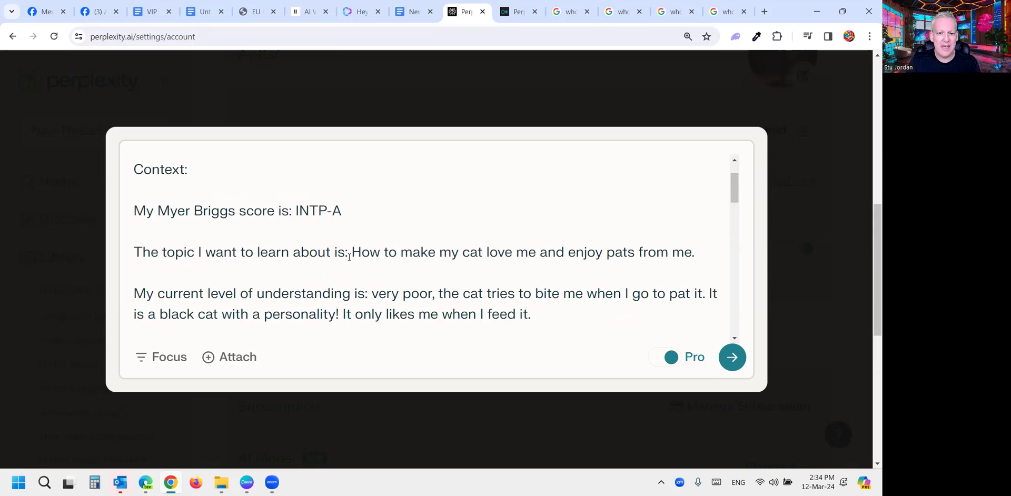
left_click_drag(354, 253, 718, 256)
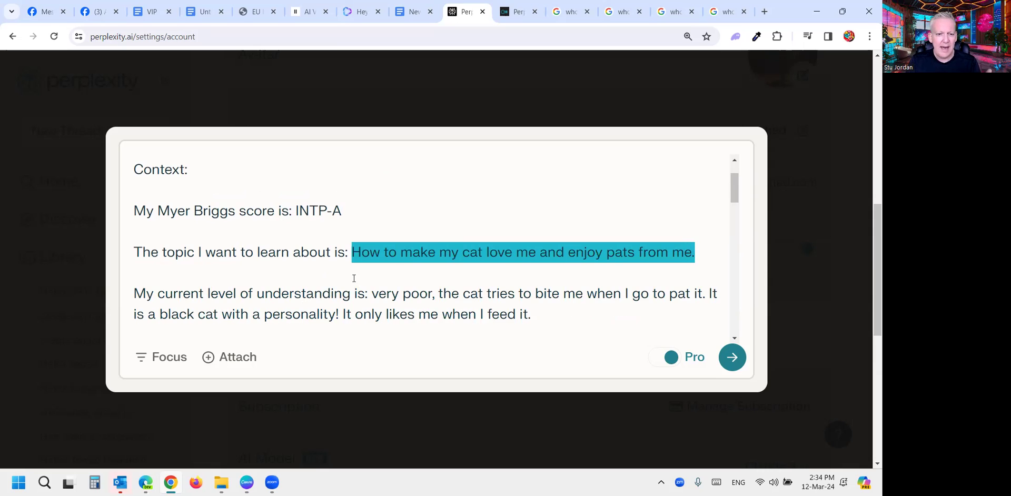
left_click(391, 267)
scroll(391, 267, "down", 1)
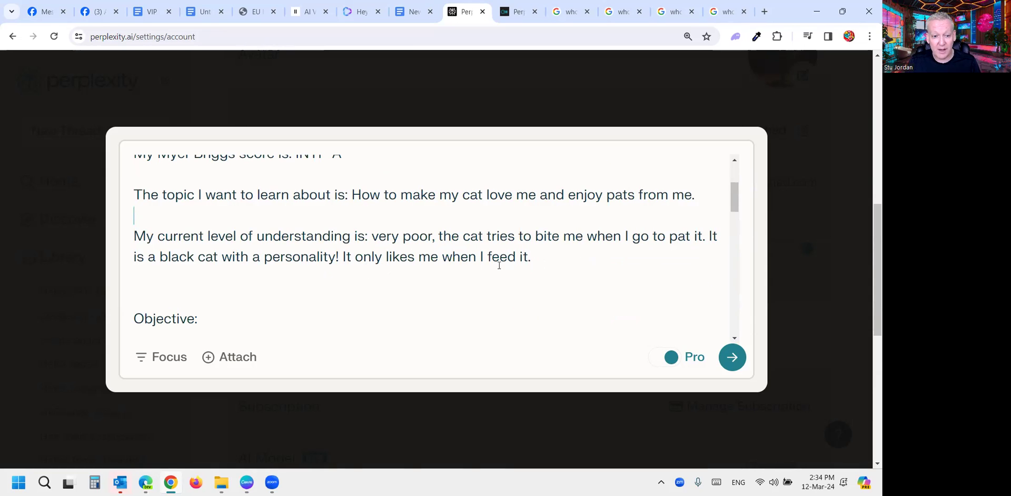
scroll(500, 265, "down", 3)
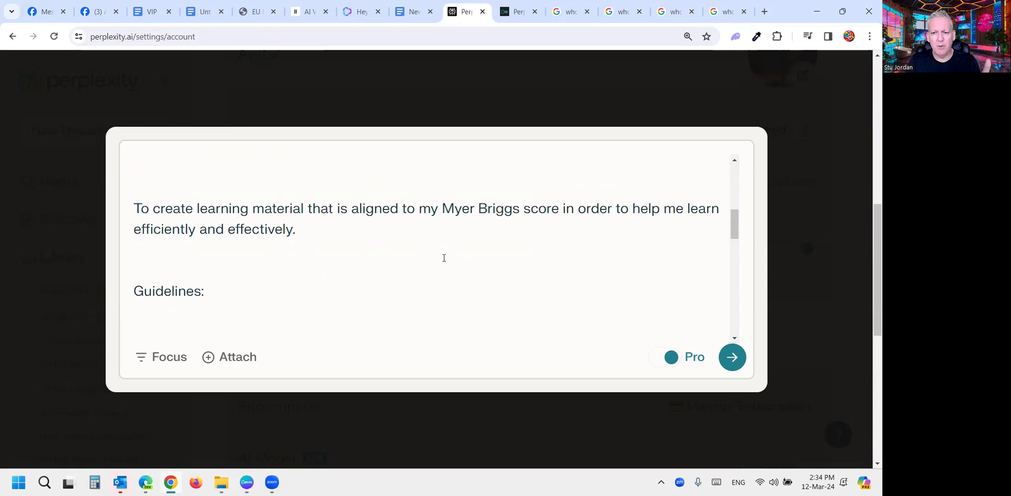
scroll(445, 258, "down", 5)
scroll(444, 258, "down", 2)
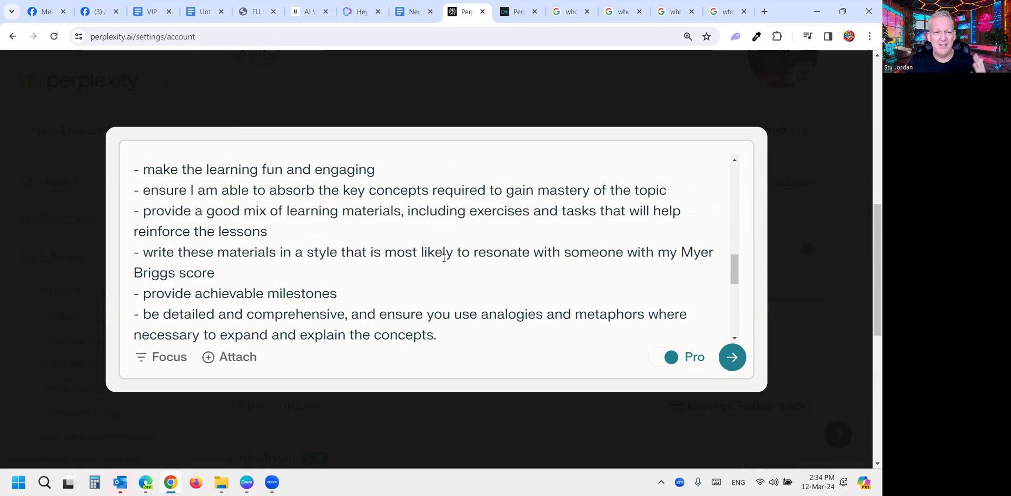
scroll(444, 259, "down", 2)
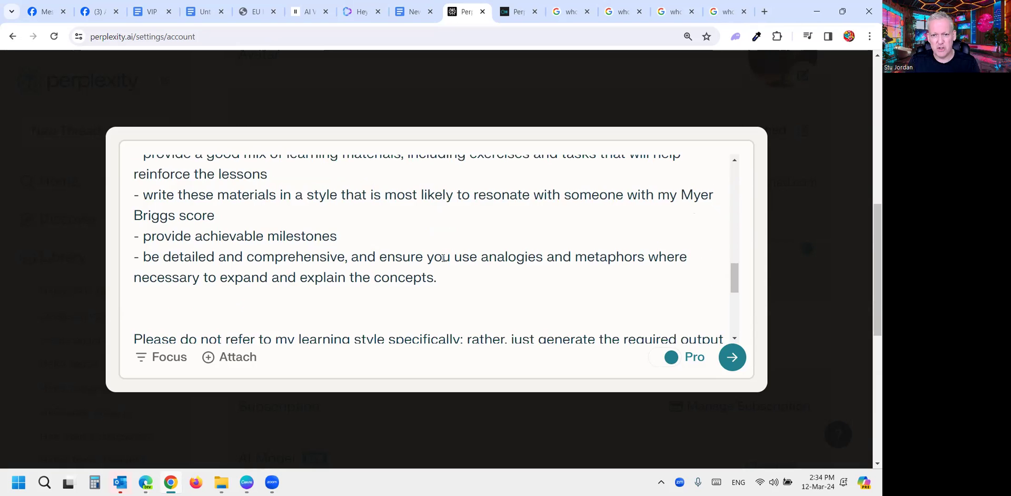
scroll(444, 258, "down", 2)
scroll(443, 258, "down", 7)
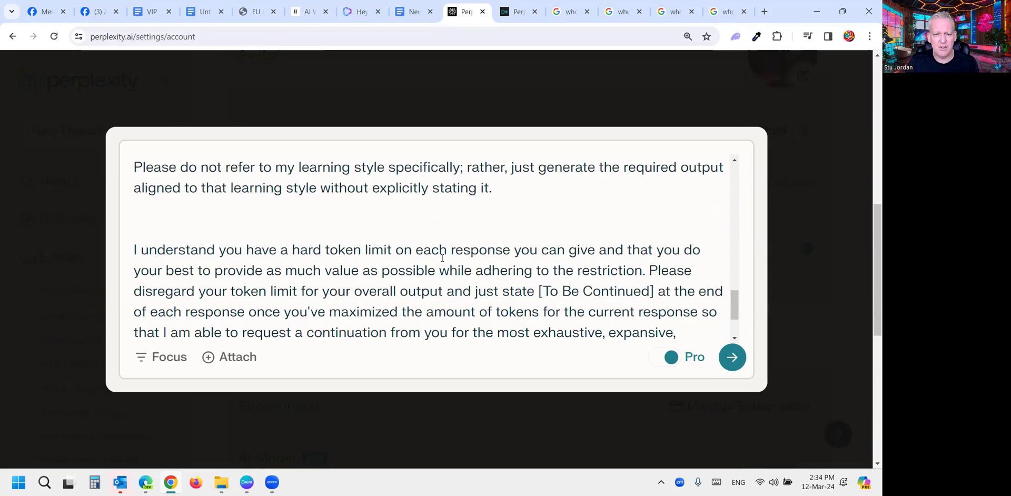
left_click(732, 357)
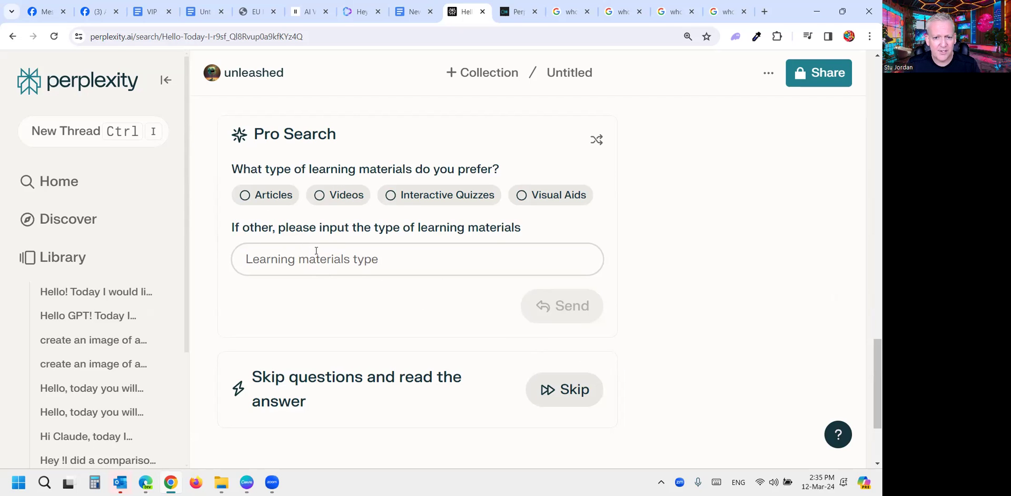
Skip the preferred-learning-materials questions so the answer generates directly.
scroll(316, 250, "up", 6)
scroll(318, 255, "down", 5)
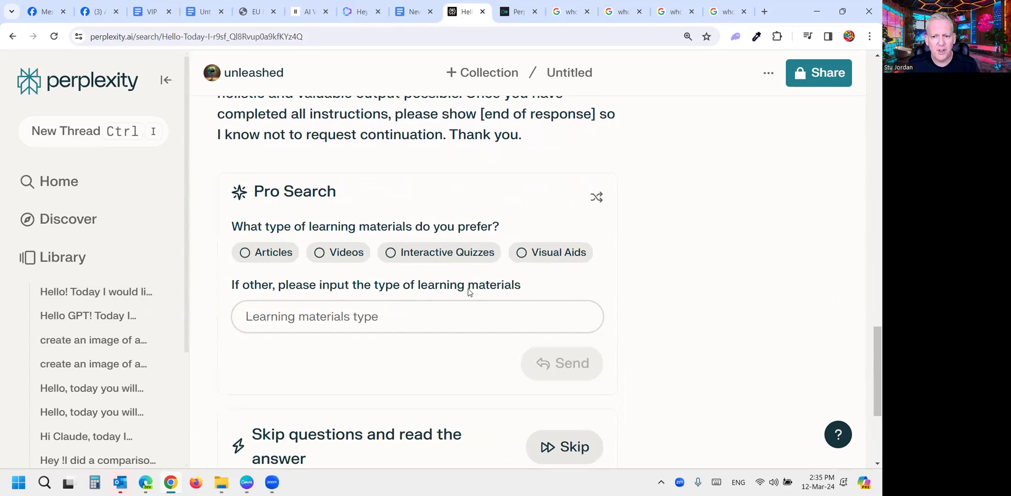
scroll(486, 228, "down", 2)
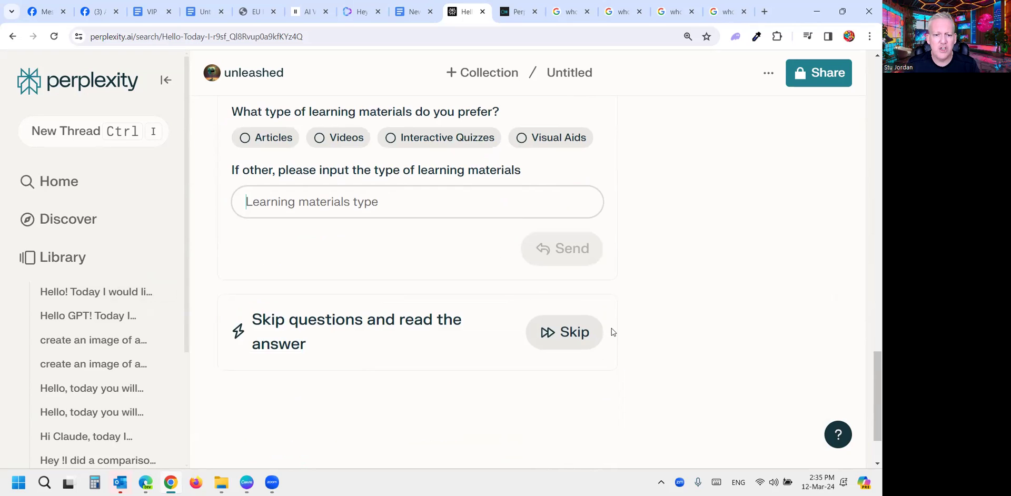
left_click(568, 332)
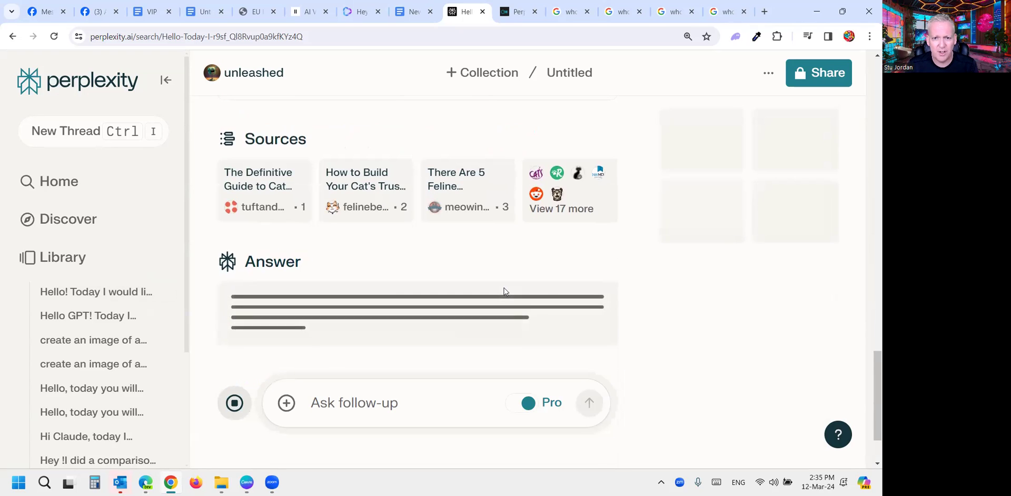
Follow the streaming cat-bonding guide down to its trust milestones and '[To Be Continued]'.
scroll(404, 255, "up", 3)
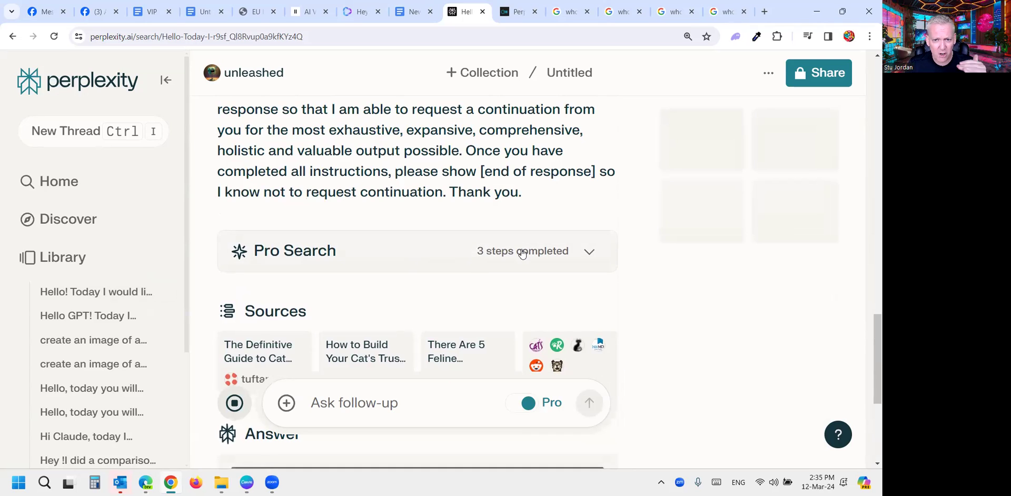
scroll(522, 253, "down", 2)
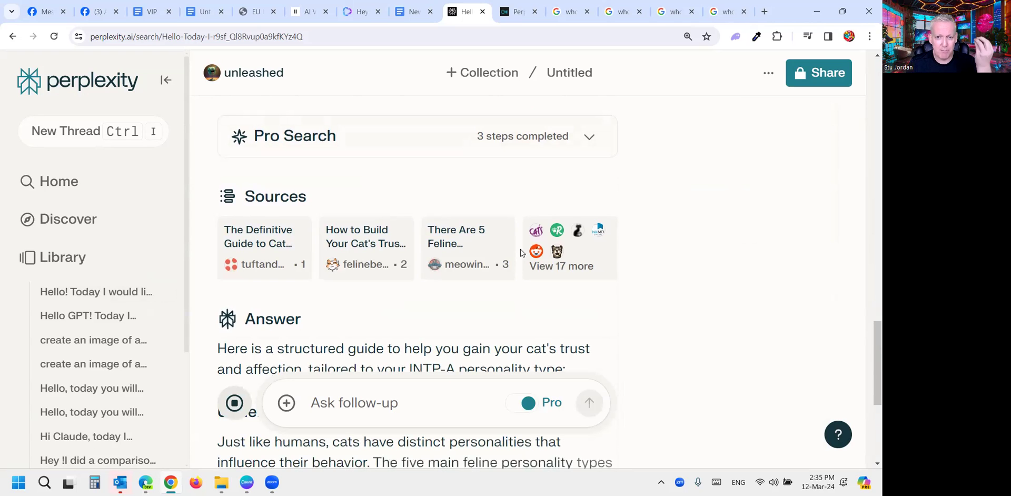
scroll(522, 253, "down", 3)
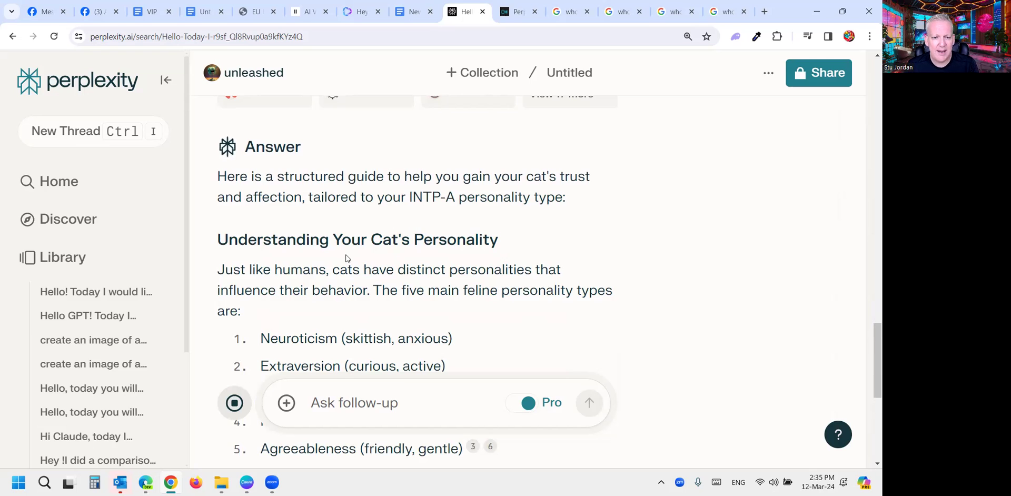
scroll(366, 239, "down", 1)
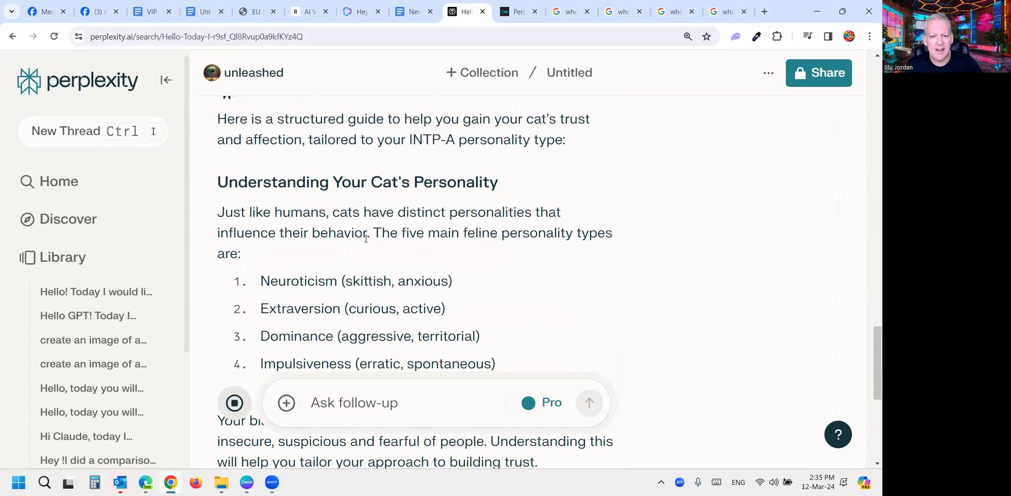
scroll(365, 238, "down", 5)
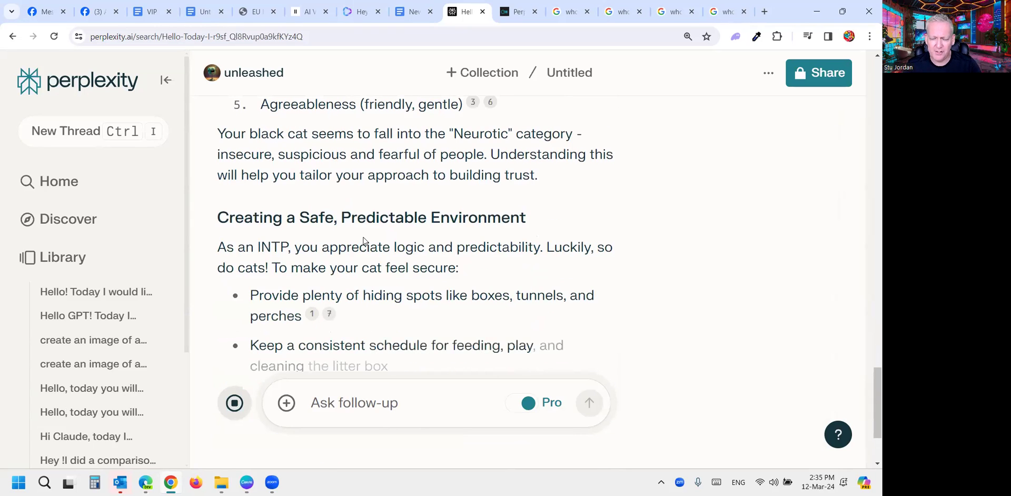
scroll(364, 240, "down", 3)
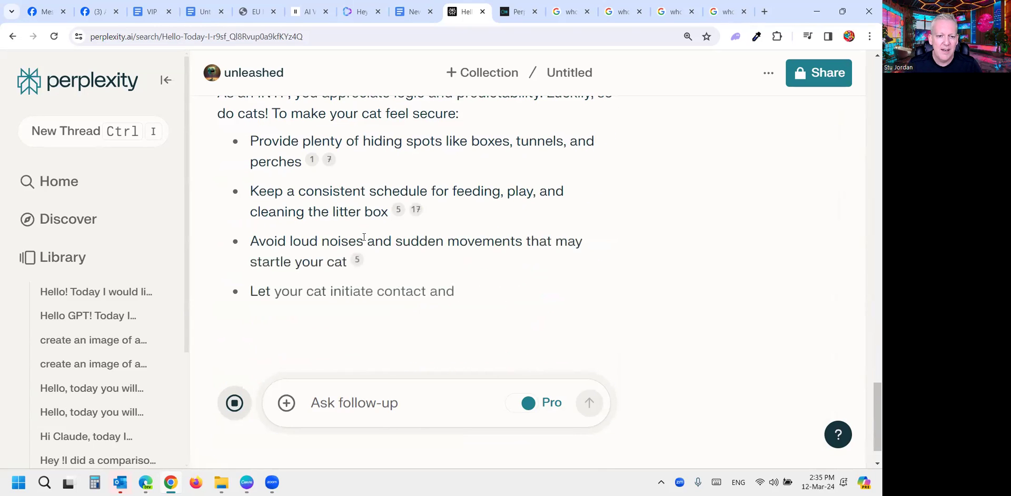
scroll(366, 232, "down", 2)
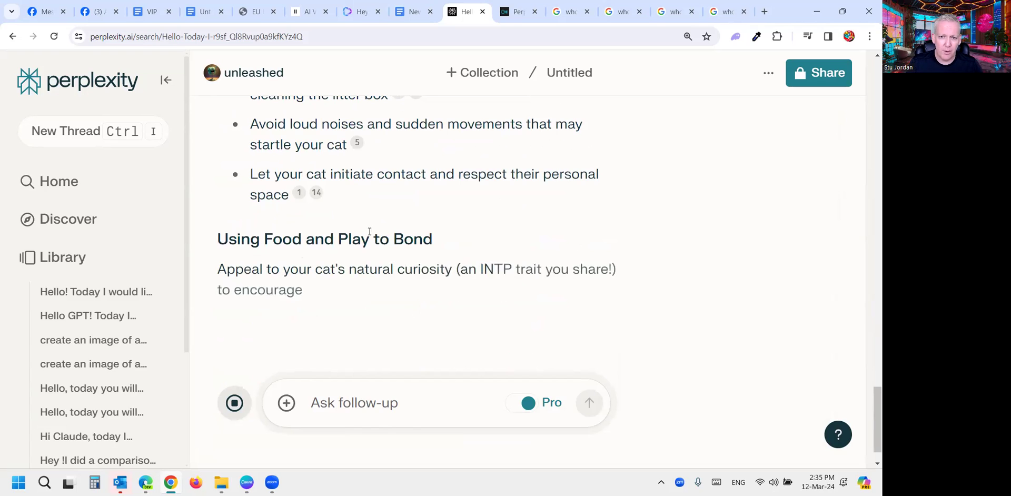
scroll(371, 228, "down", 2)
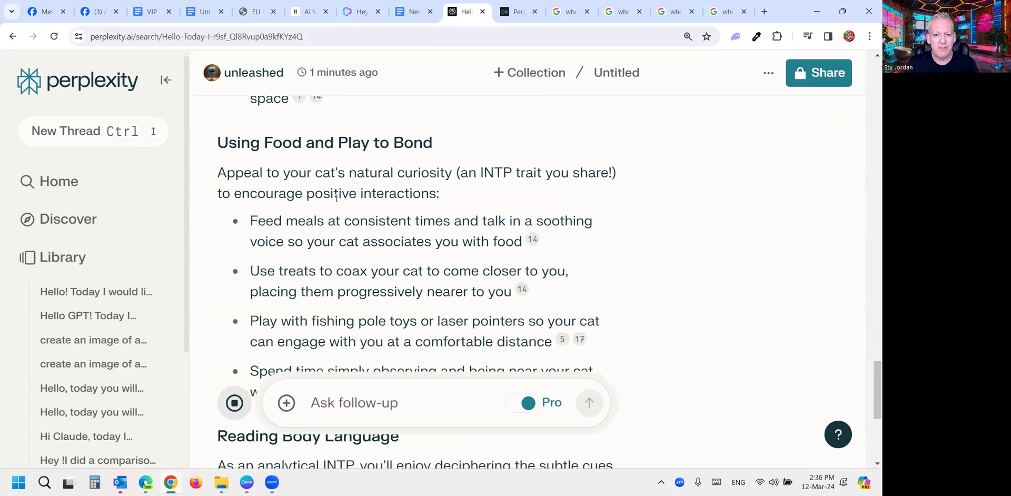
scroll(345, 215, "down", 5)
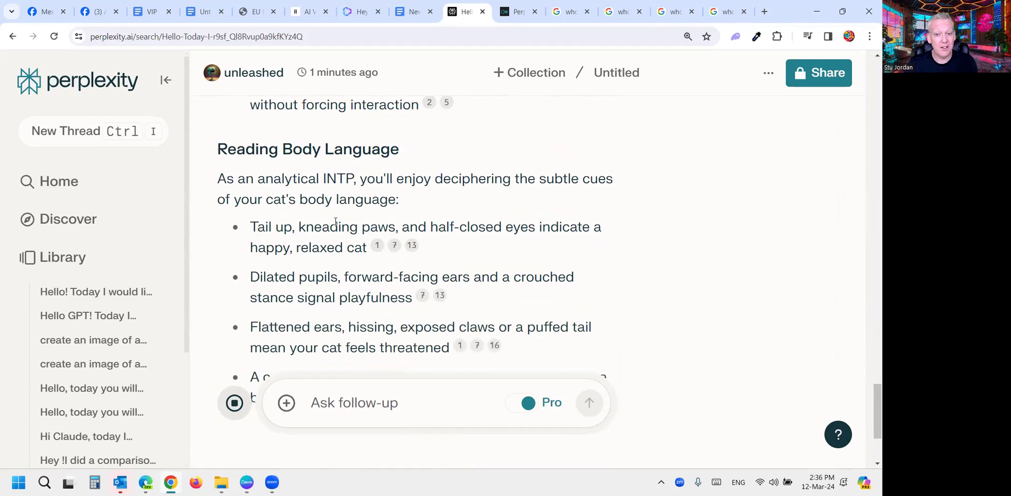
scroll(336, 221, "down", 5)
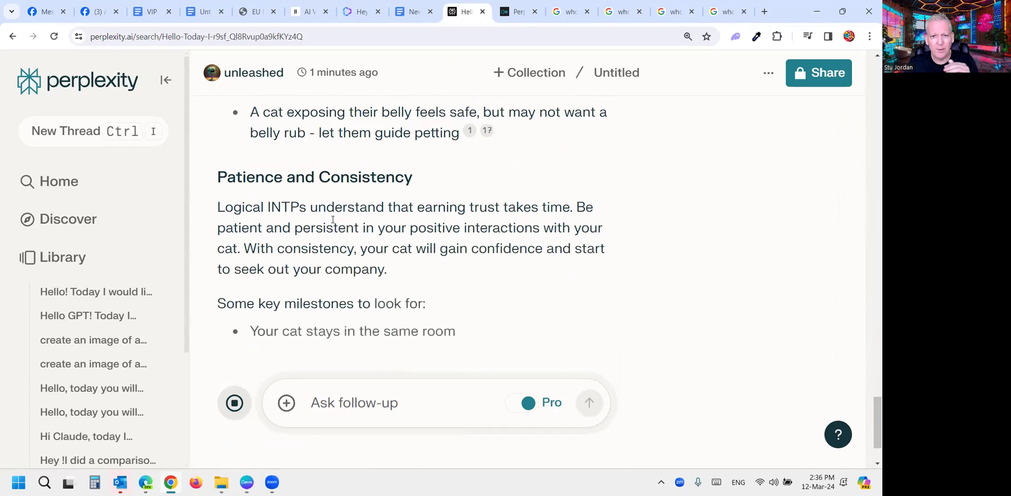
scroll(339, 223, "down", 1)
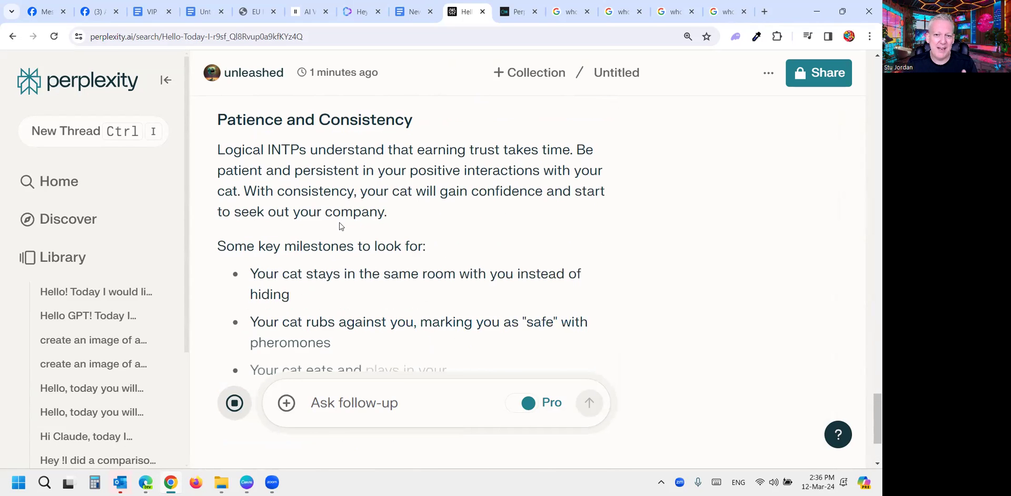
scroll(334, 227, "down", 2)
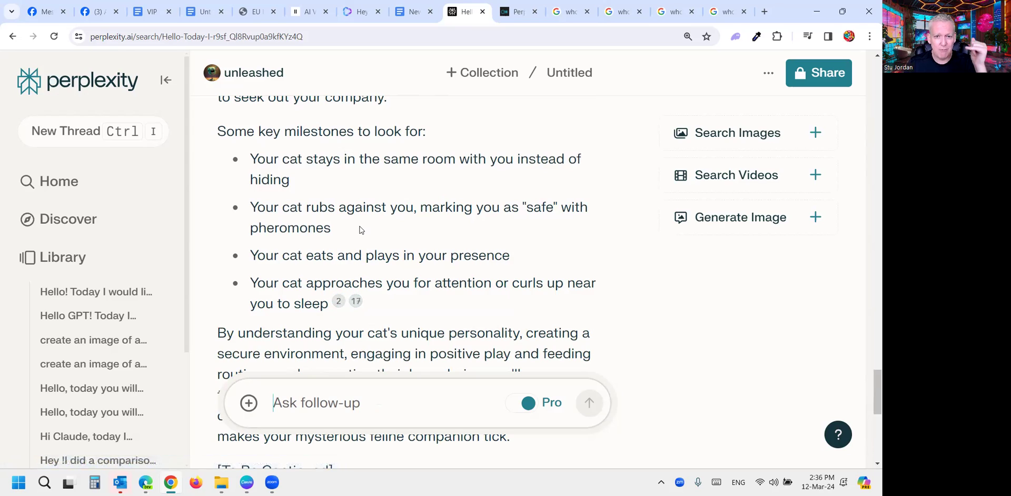
scroll(359, 227, "down", 2)
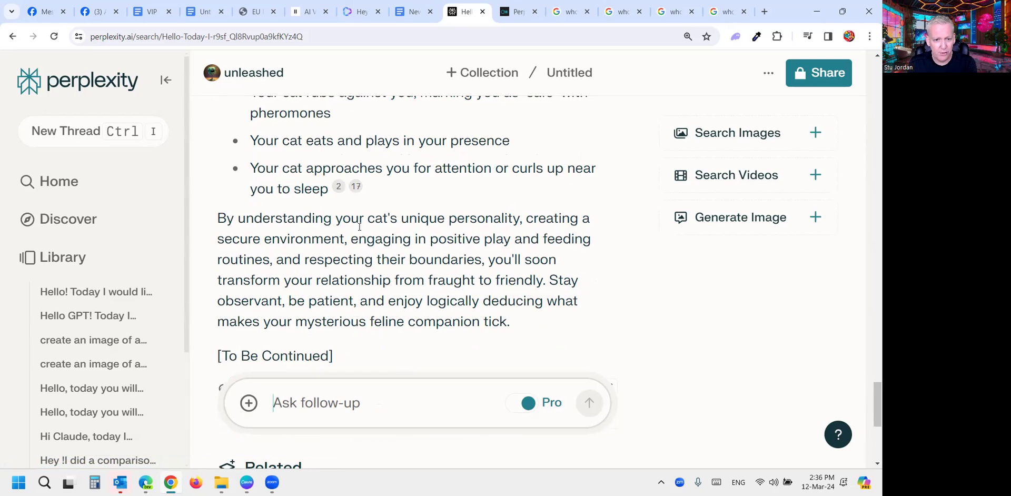
scroll(305, 343, "down", 2)
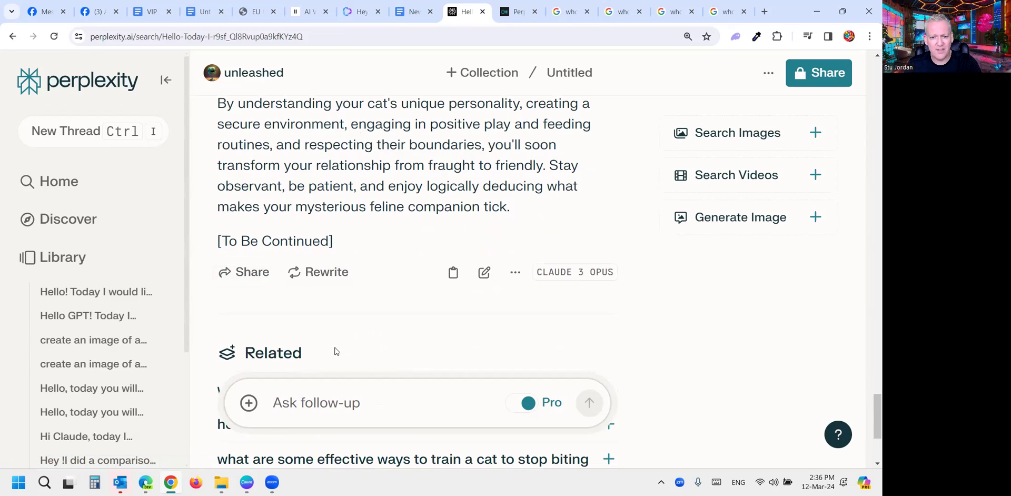
Send 'please continue' as a follow-up and skip the Pro Search clarifying questions.
type("please")
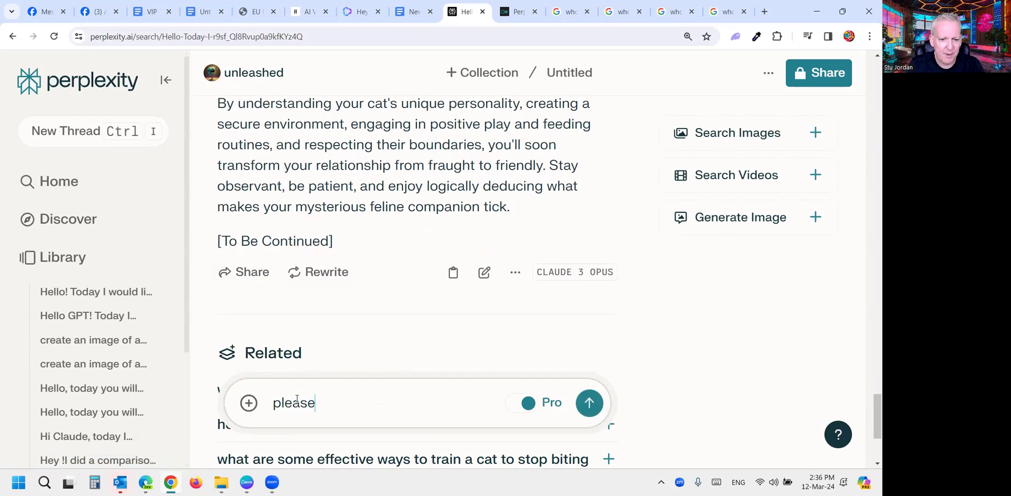
type(" cont")
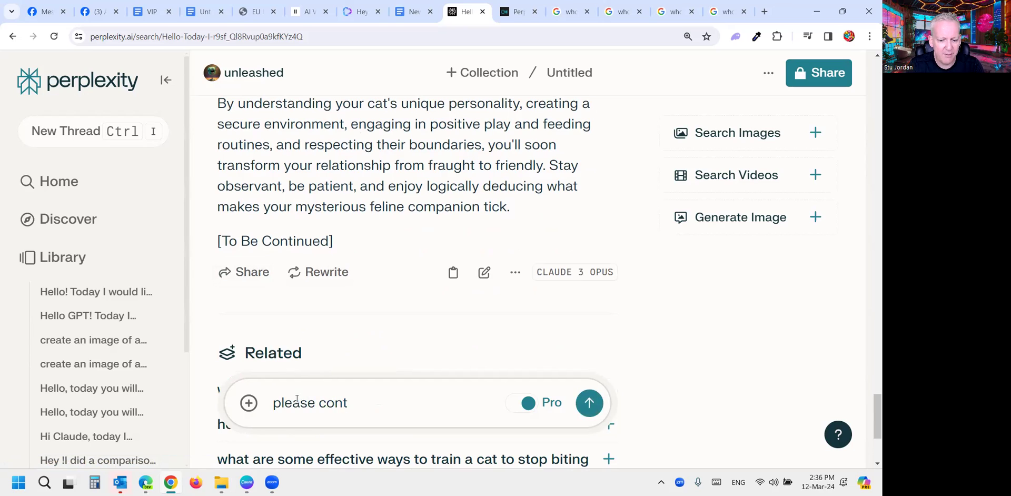
type("inue")
key("Return")
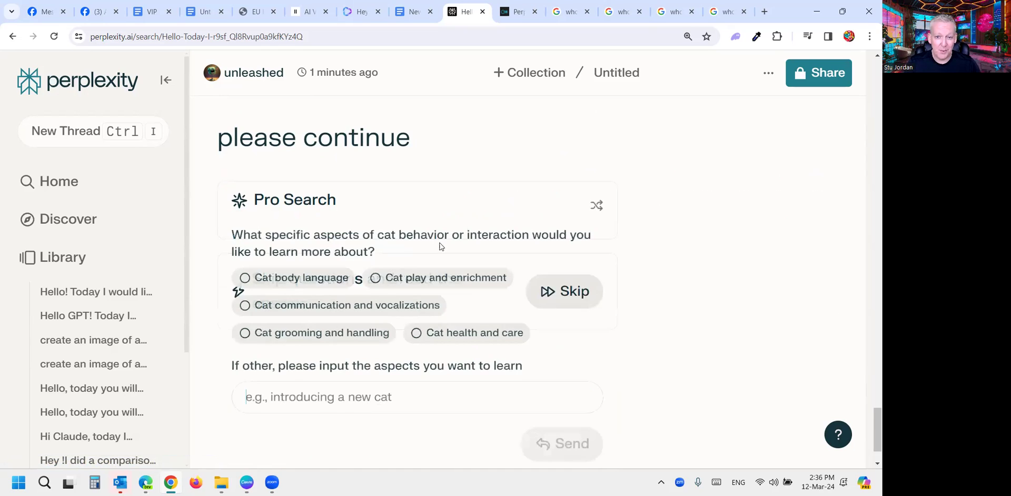
scroll(434, 227, "down", 1)
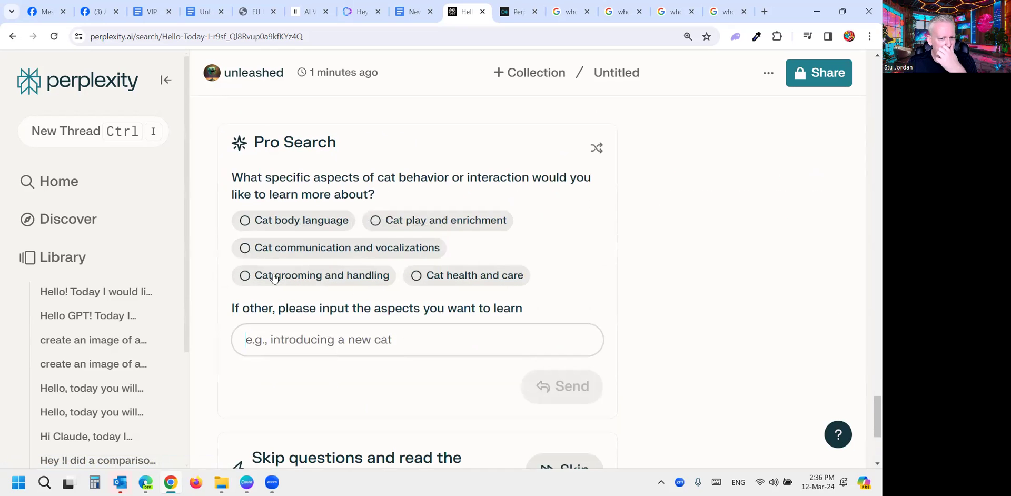
scroll(554, 340, "down", 2)
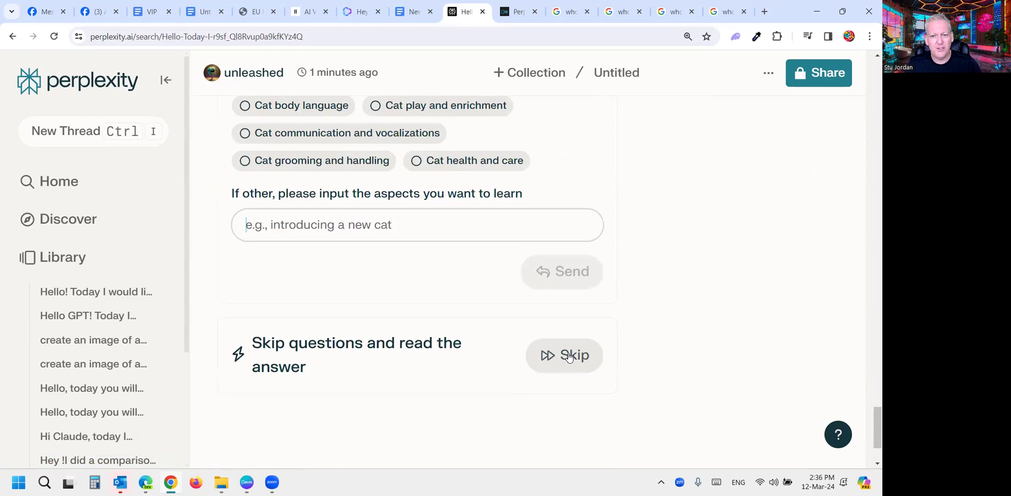
left_click(569, 357)
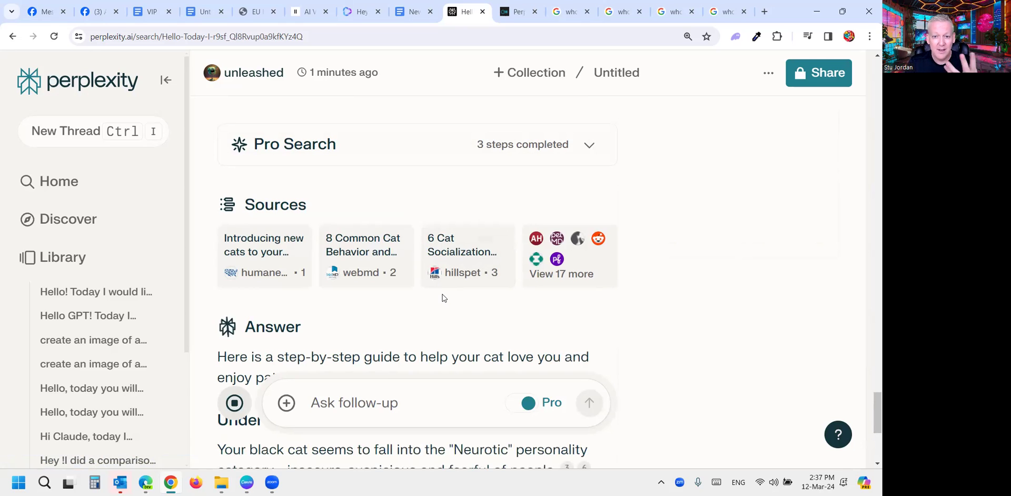
Follow the continued answer to '[end of response]', then return to the trust milestones list.
scroll(438, 293, "down", 4)
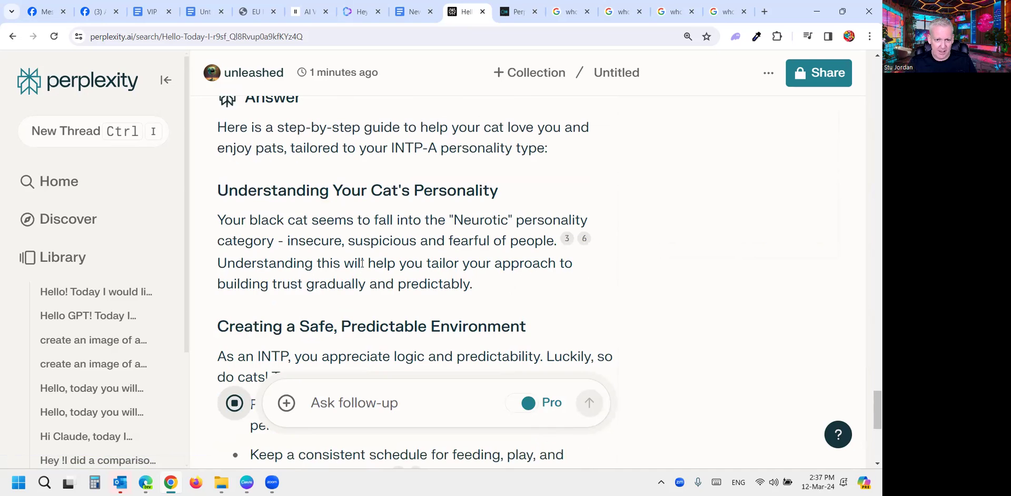
scroll(366, 260, "down", 3)
scroll(365, 259, "down", 3)
scroll(365, 258, "down", 1)
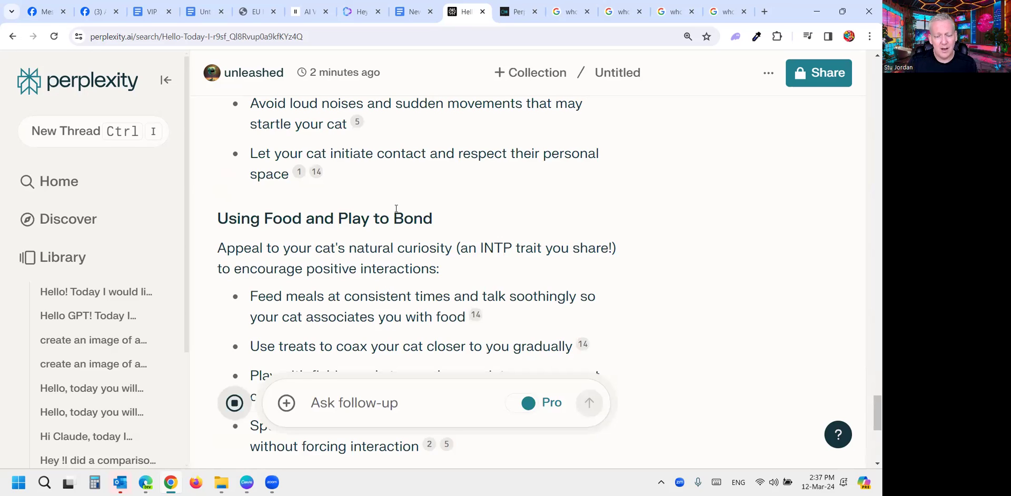
scroll(449, 199, "down", 6)
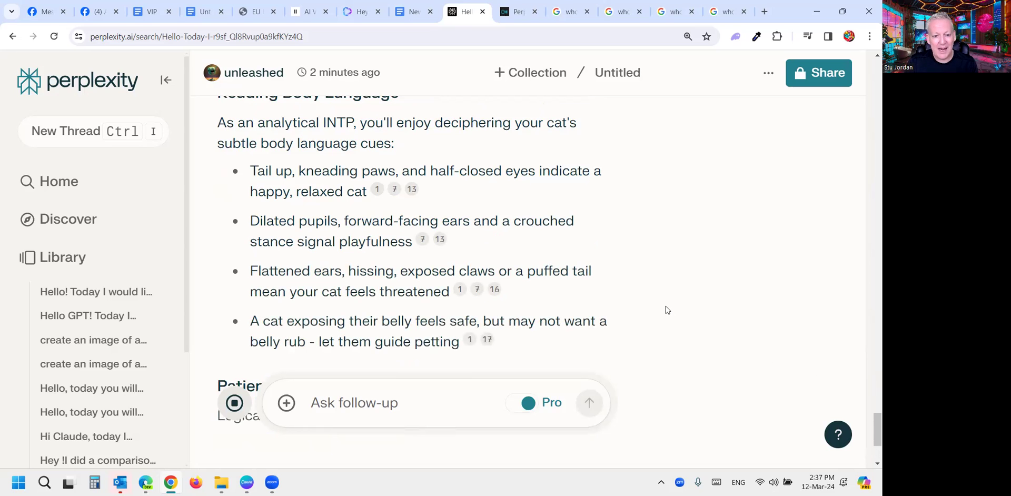
scroll(588, 294, "down", 3)
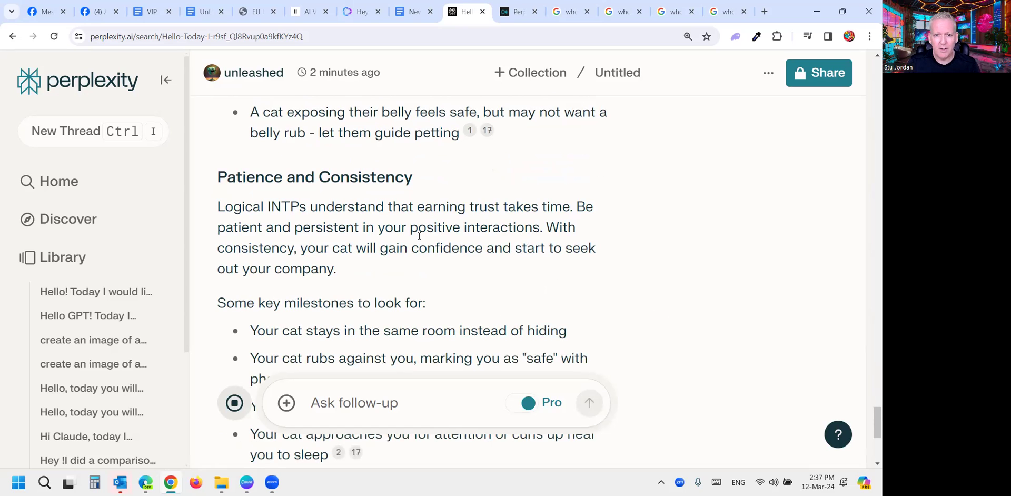
scroll(447, 227, "down", 5)
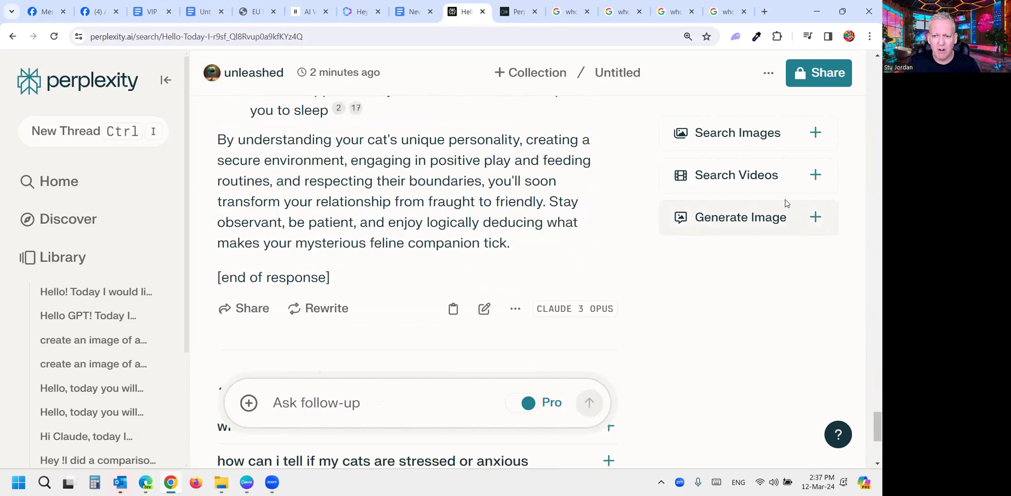
scroll(715, 239, "up", 3)
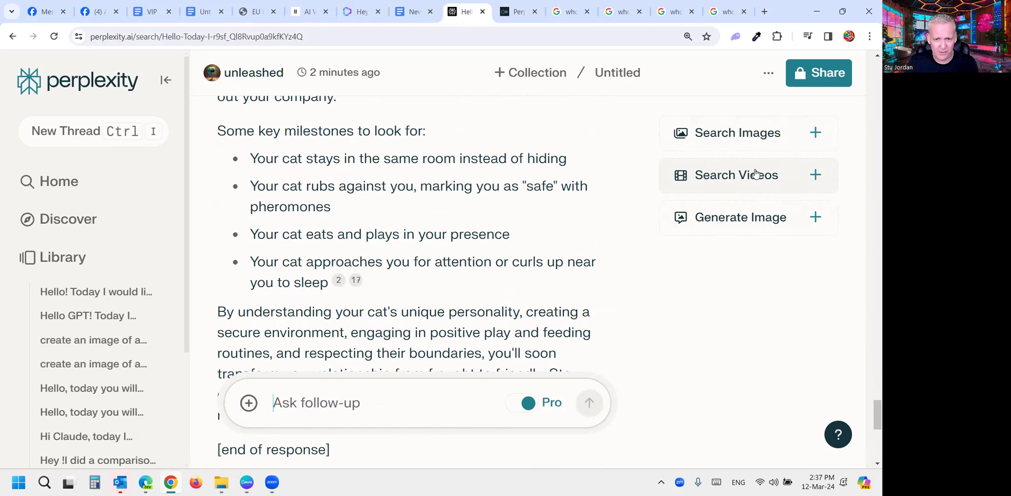
Add related cat images to the thread's sidebar with Search Images.
left_click(811, 133)
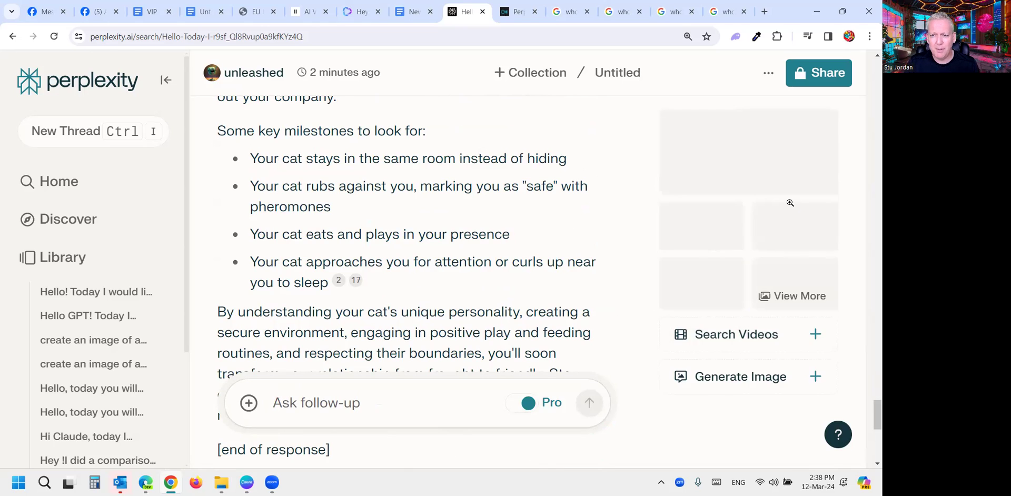
scroll(785, 211, "down", 3)
scroll(754, 240, "down", 4)
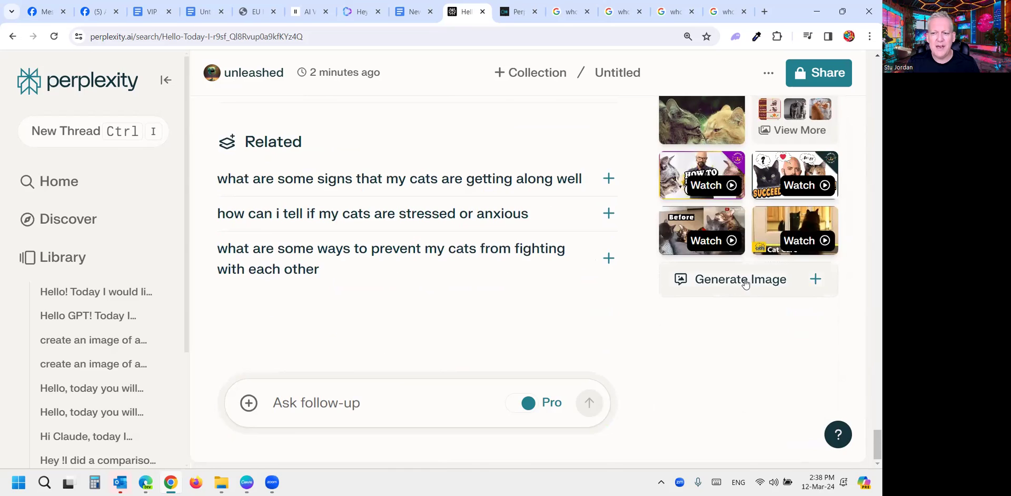
Generate a sidebar image for the thread in the Painting style.
left_click(747, 280)
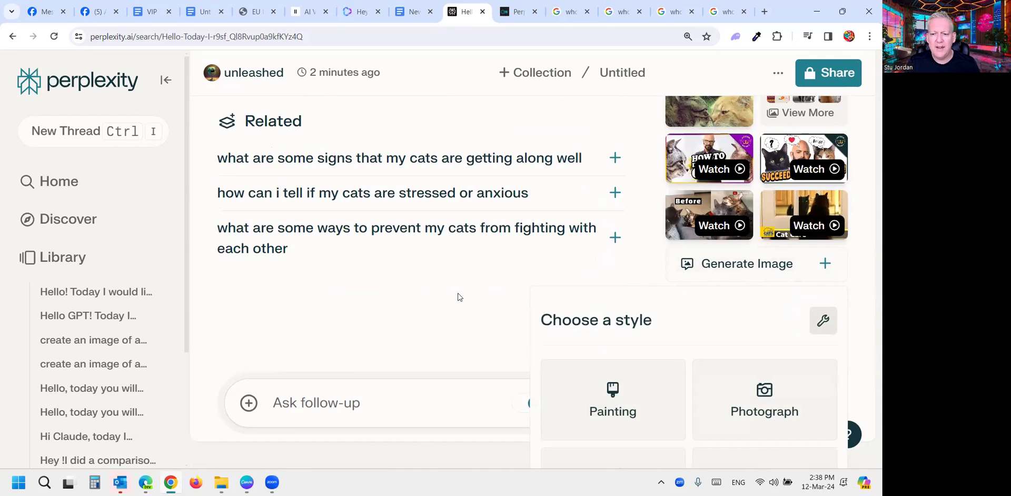
left_click(479, 311)
scroll(515, 271, "up", 4)
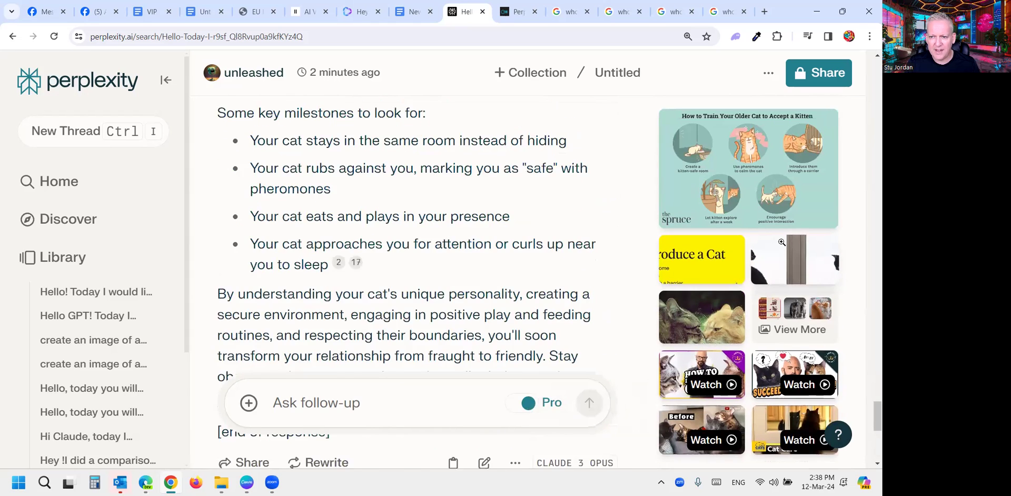
scroll(758, 211, "up", 5)
scroll(759, 343, "down", 10)
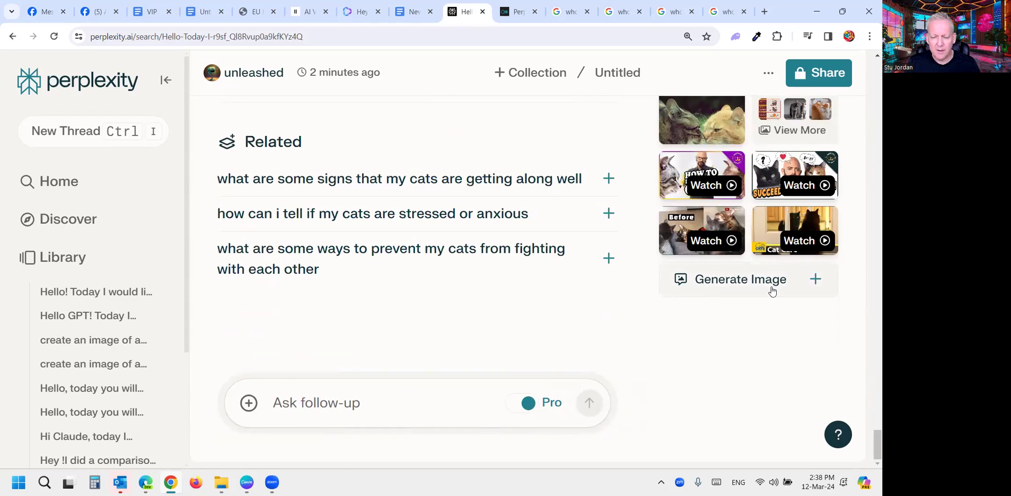
key("ctrl+minus")
key("ctrl+minus")
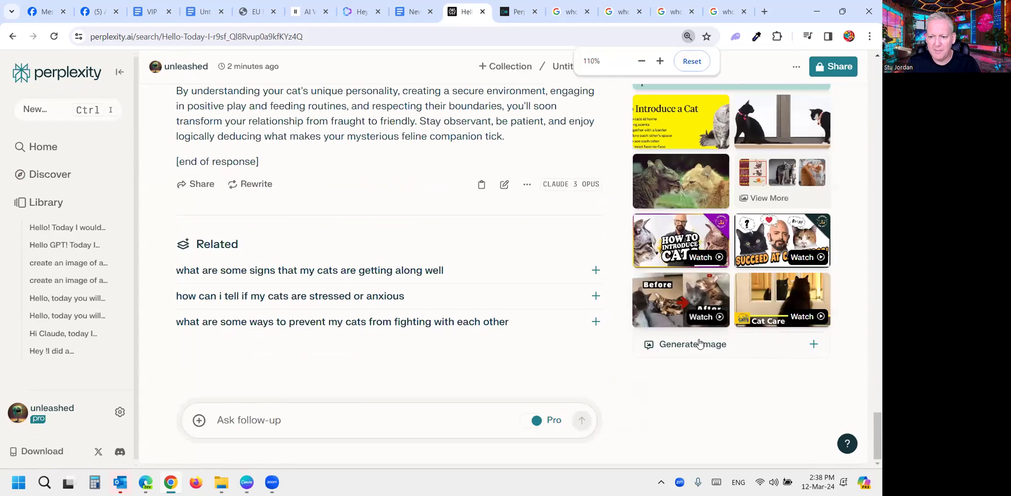
left_click(698, 342)
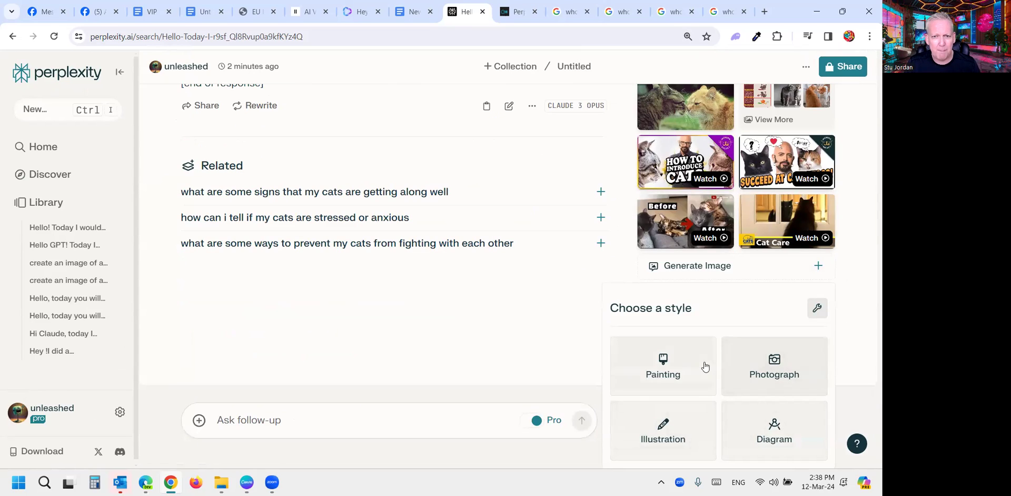
left_click(668, 363)
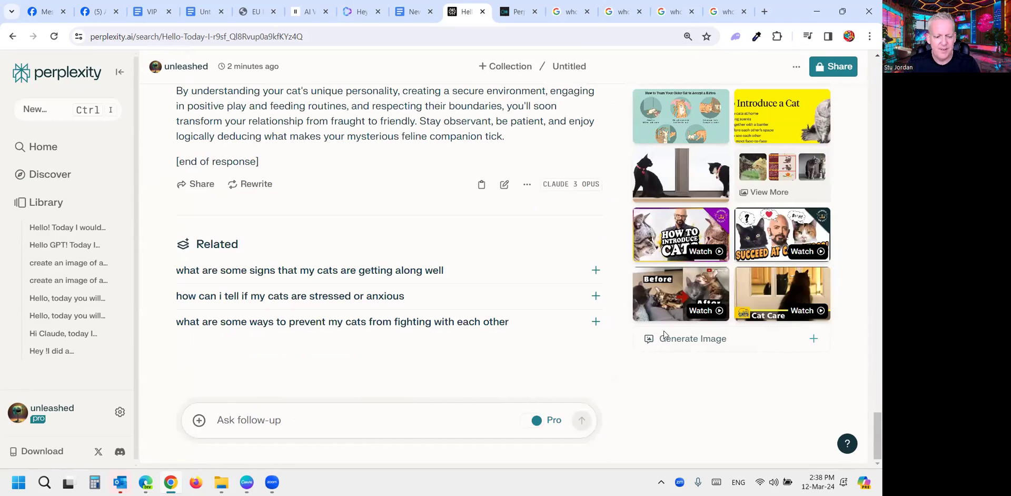
Restore page zoom, view the calico-cat painting full-size, then close the viewer.
key("ctrl+plus")
key("ctrl+plus")
key("ctrl+plus")
key("ctrl+plus")
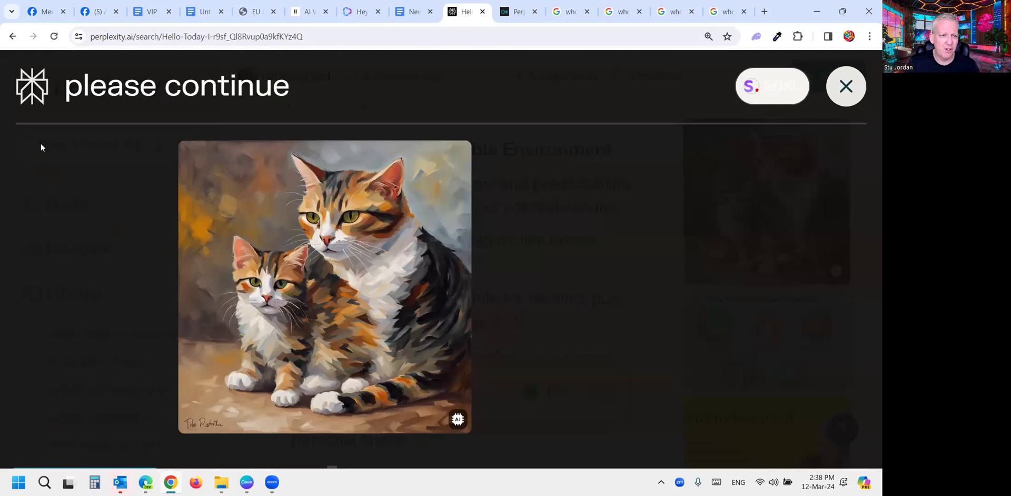
left_click(853, 91)
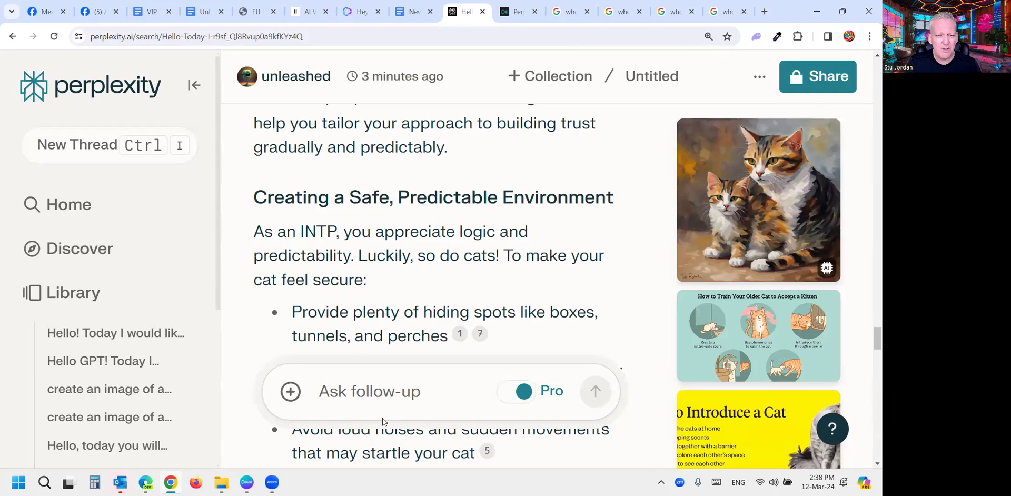